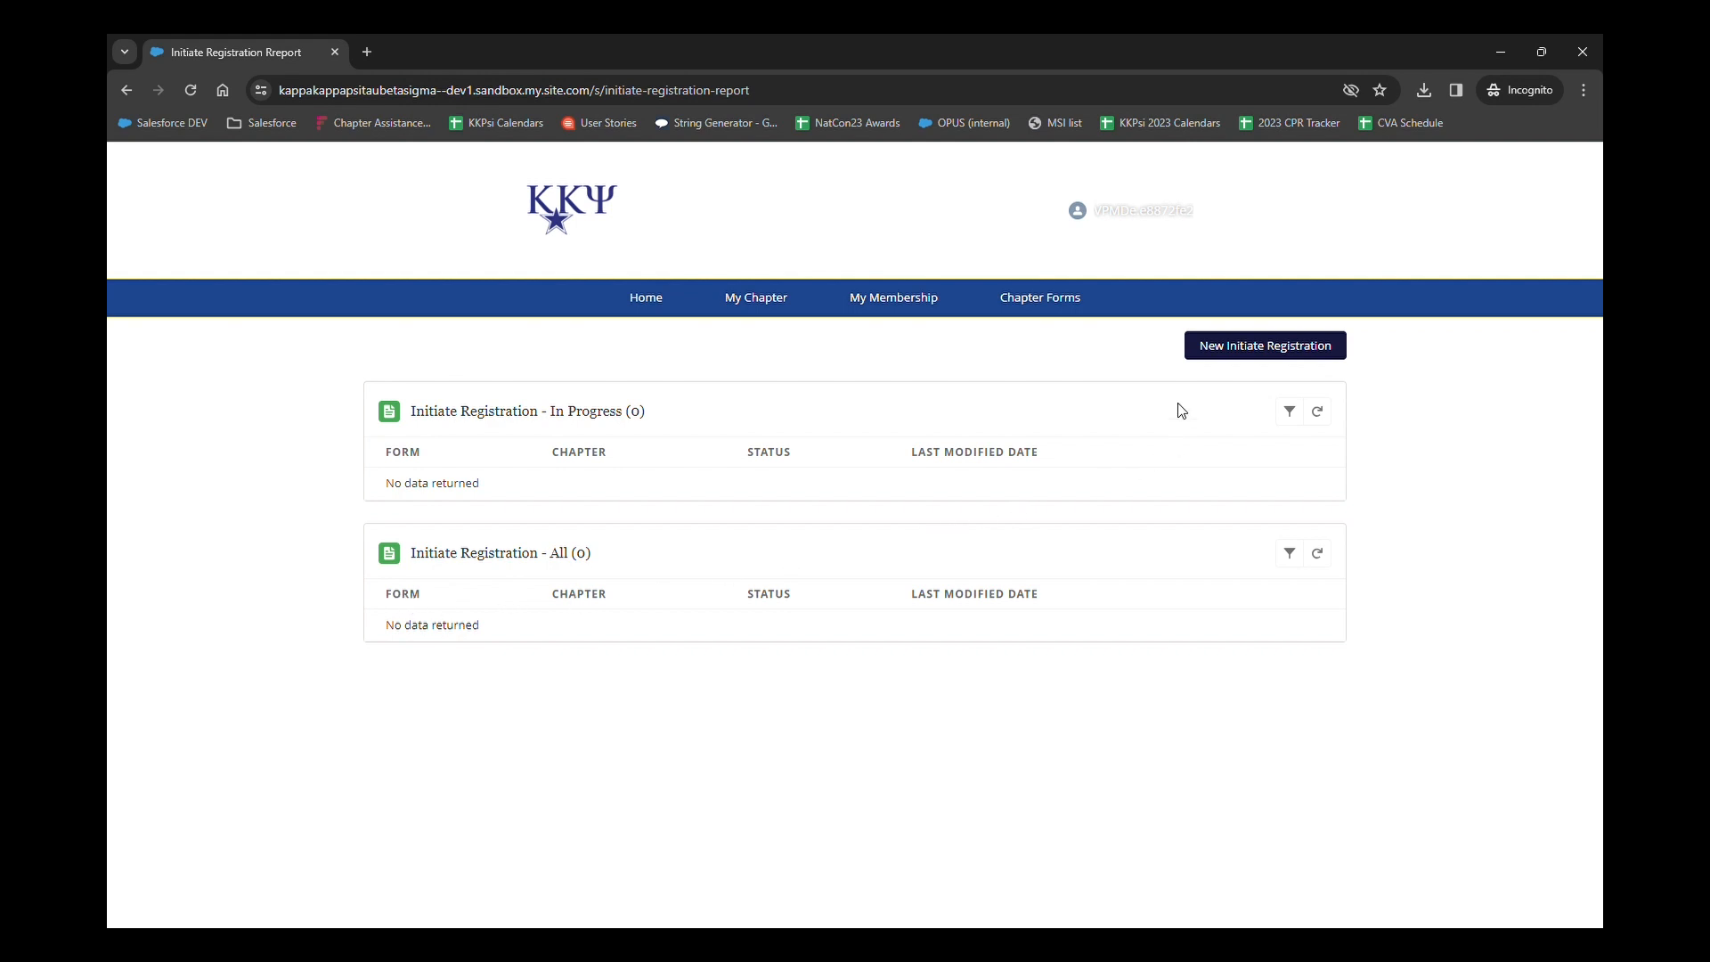
- Create a new initiate registration form and set its date of initiation to Dec 31, 2023
{"action": "left_click", "coordinate": [1257, 349]}
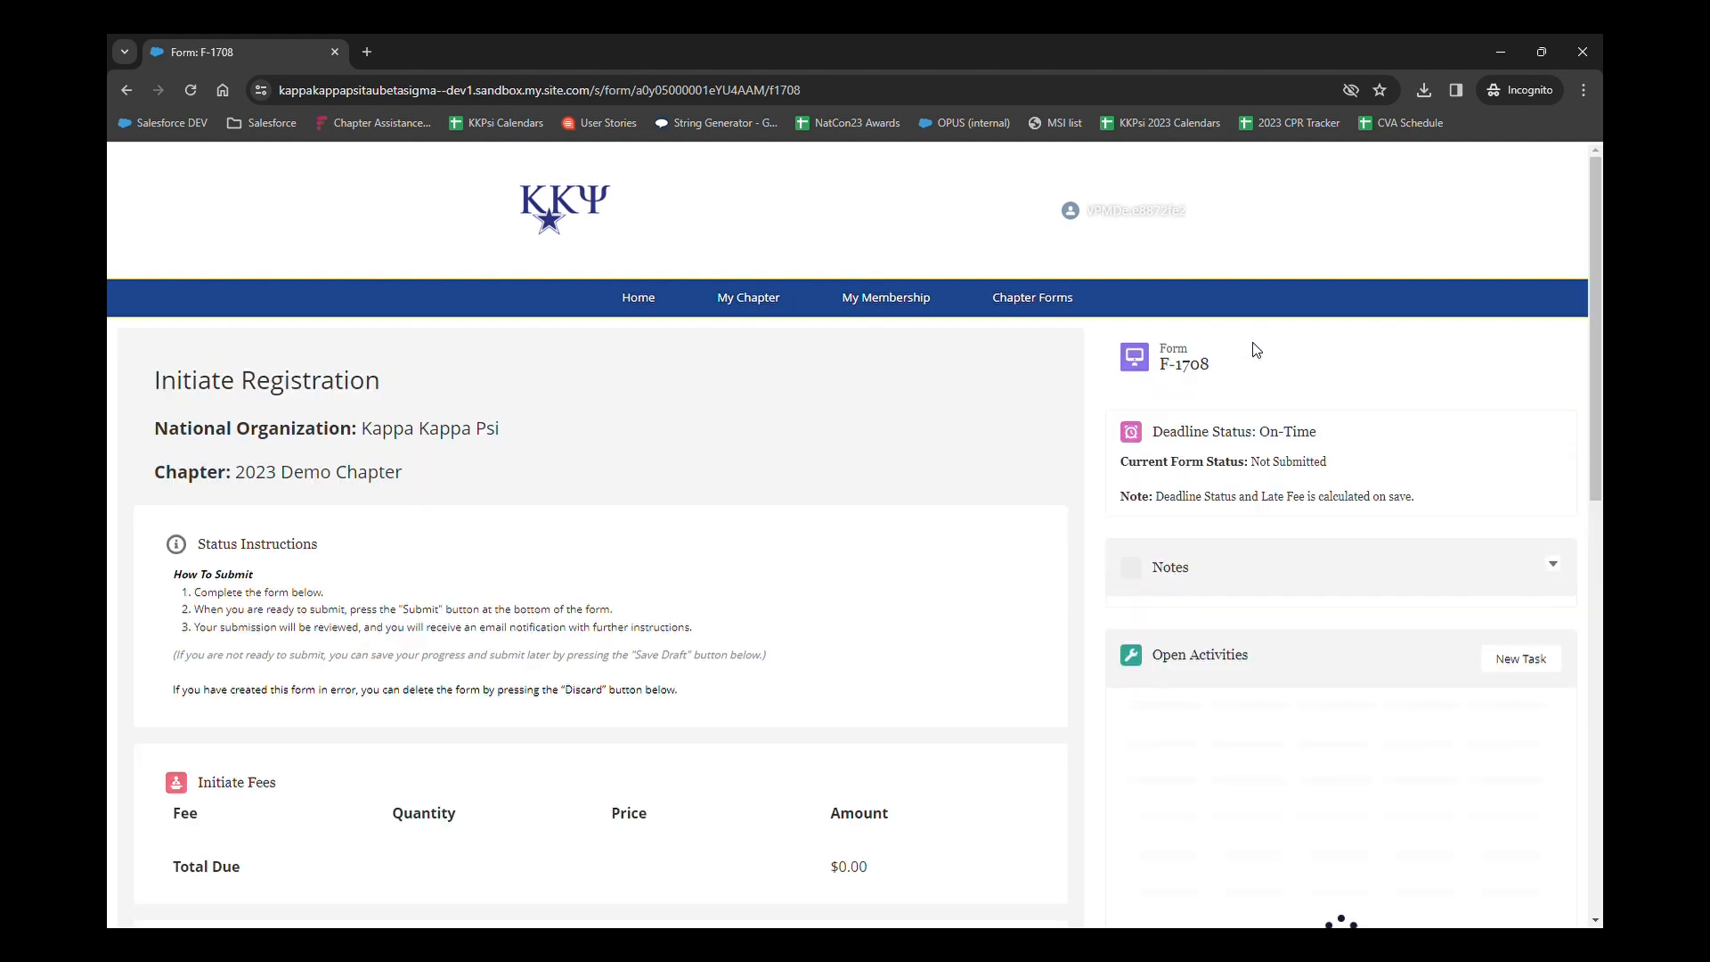
{"action": "scroll", "coordinate": [873, 505], "scroll_direction": "down", "scroll_amount": 2}
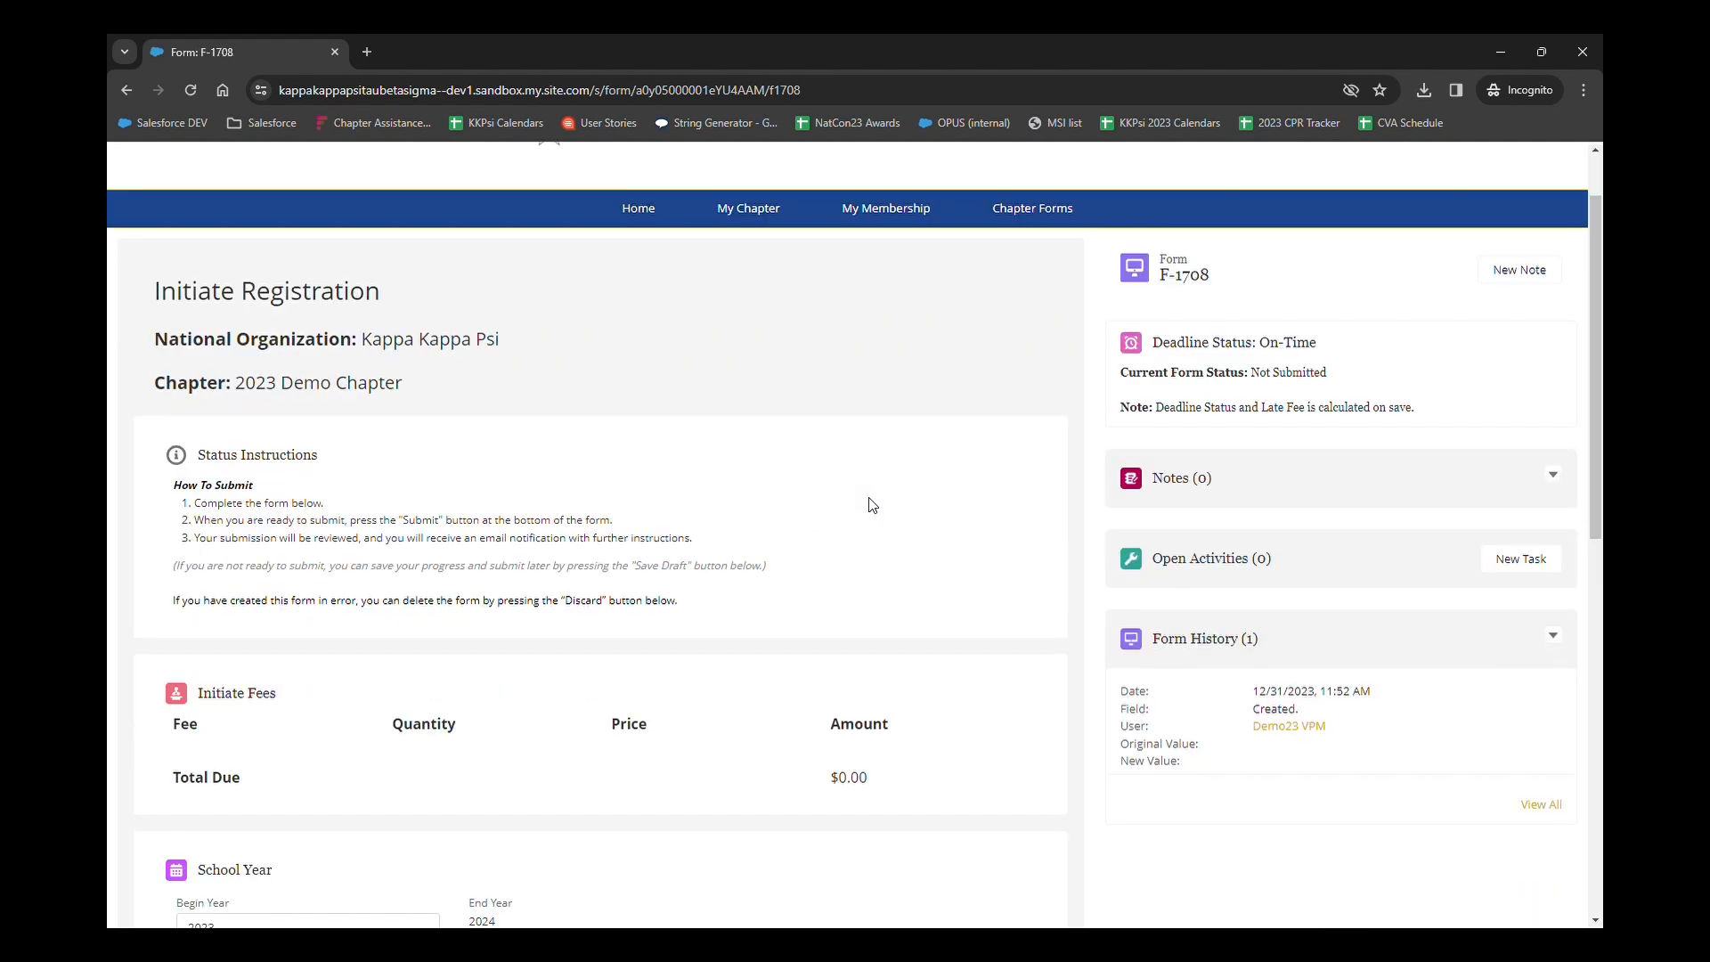
{"action": "scroll", "coordinate": [855, 496], "scroll_direction": "down", "scroll_amount": 3}
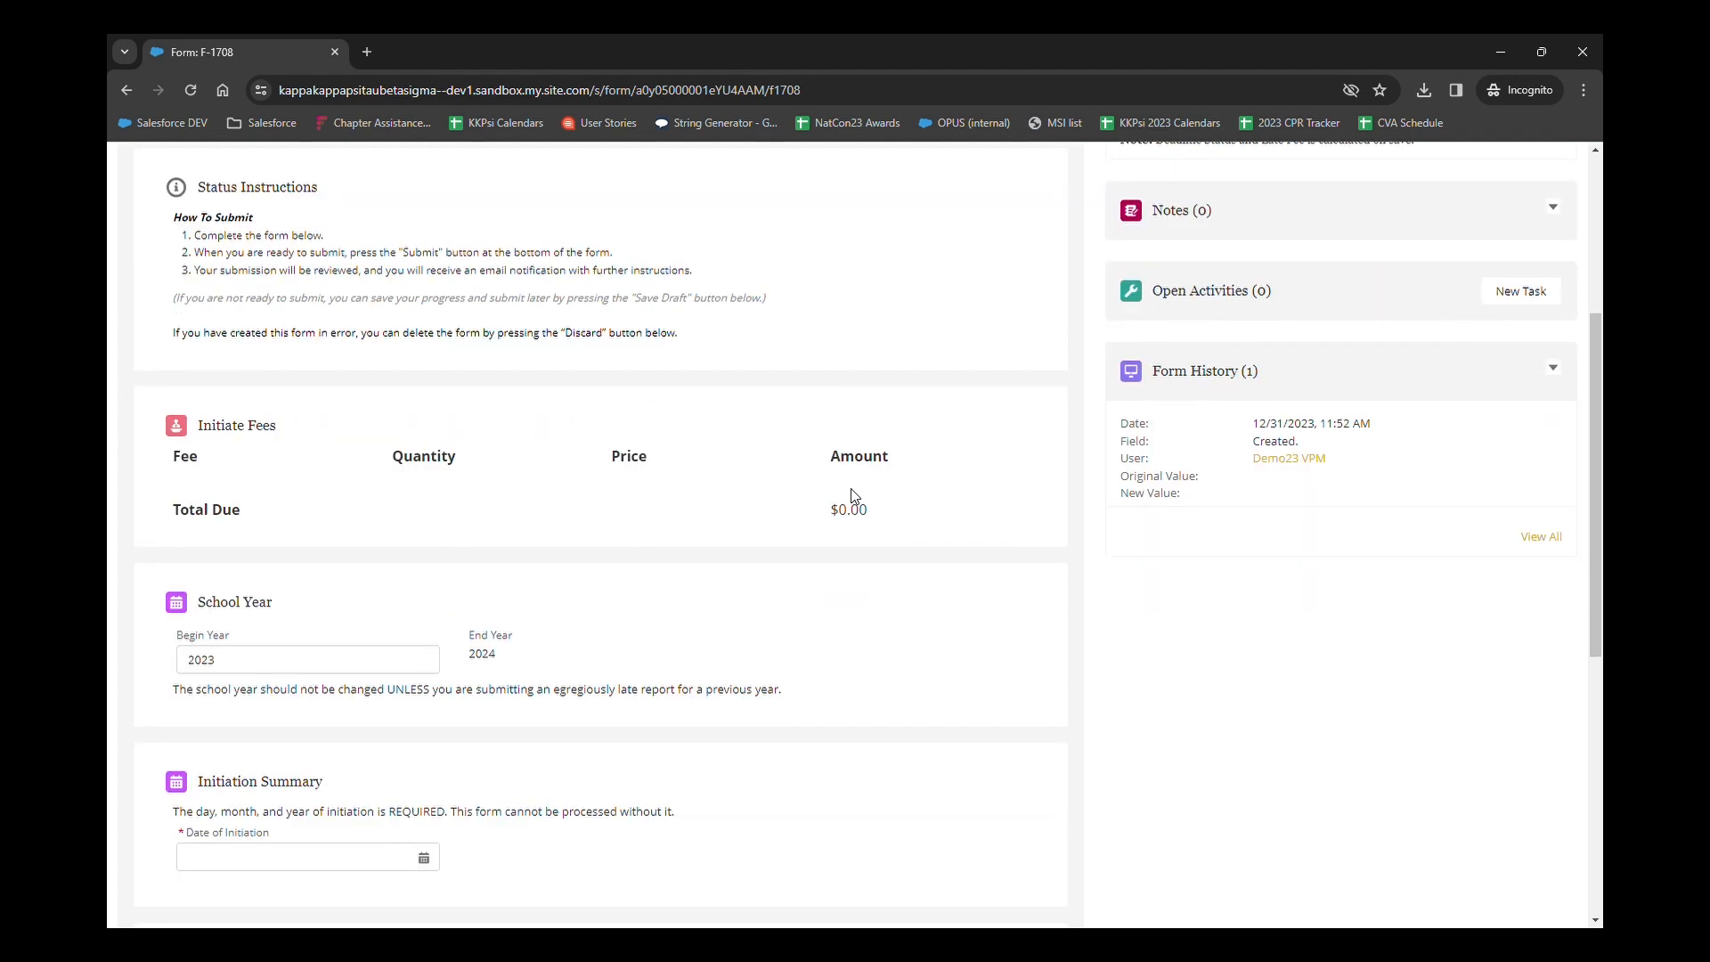
{"action": "scroll", "coordinate": [855, 496], "scroll_direction": "down", "scroll_amount": 2}
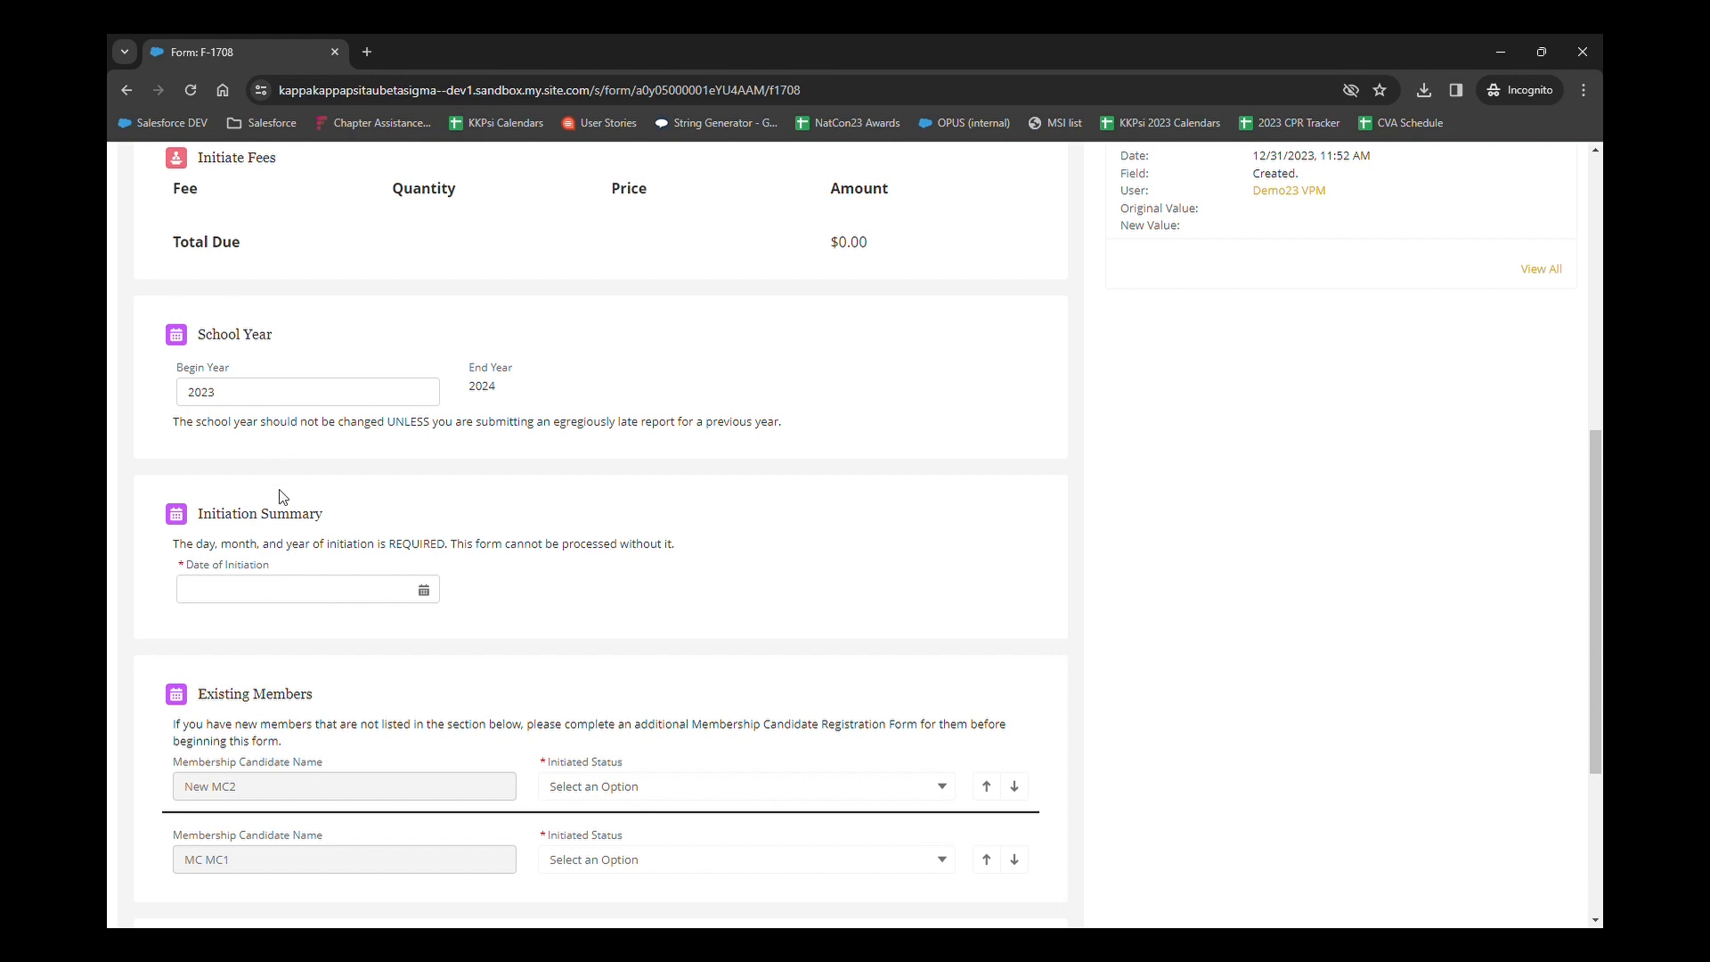
{"action": "left_click", "coordinate": [273, 593]}
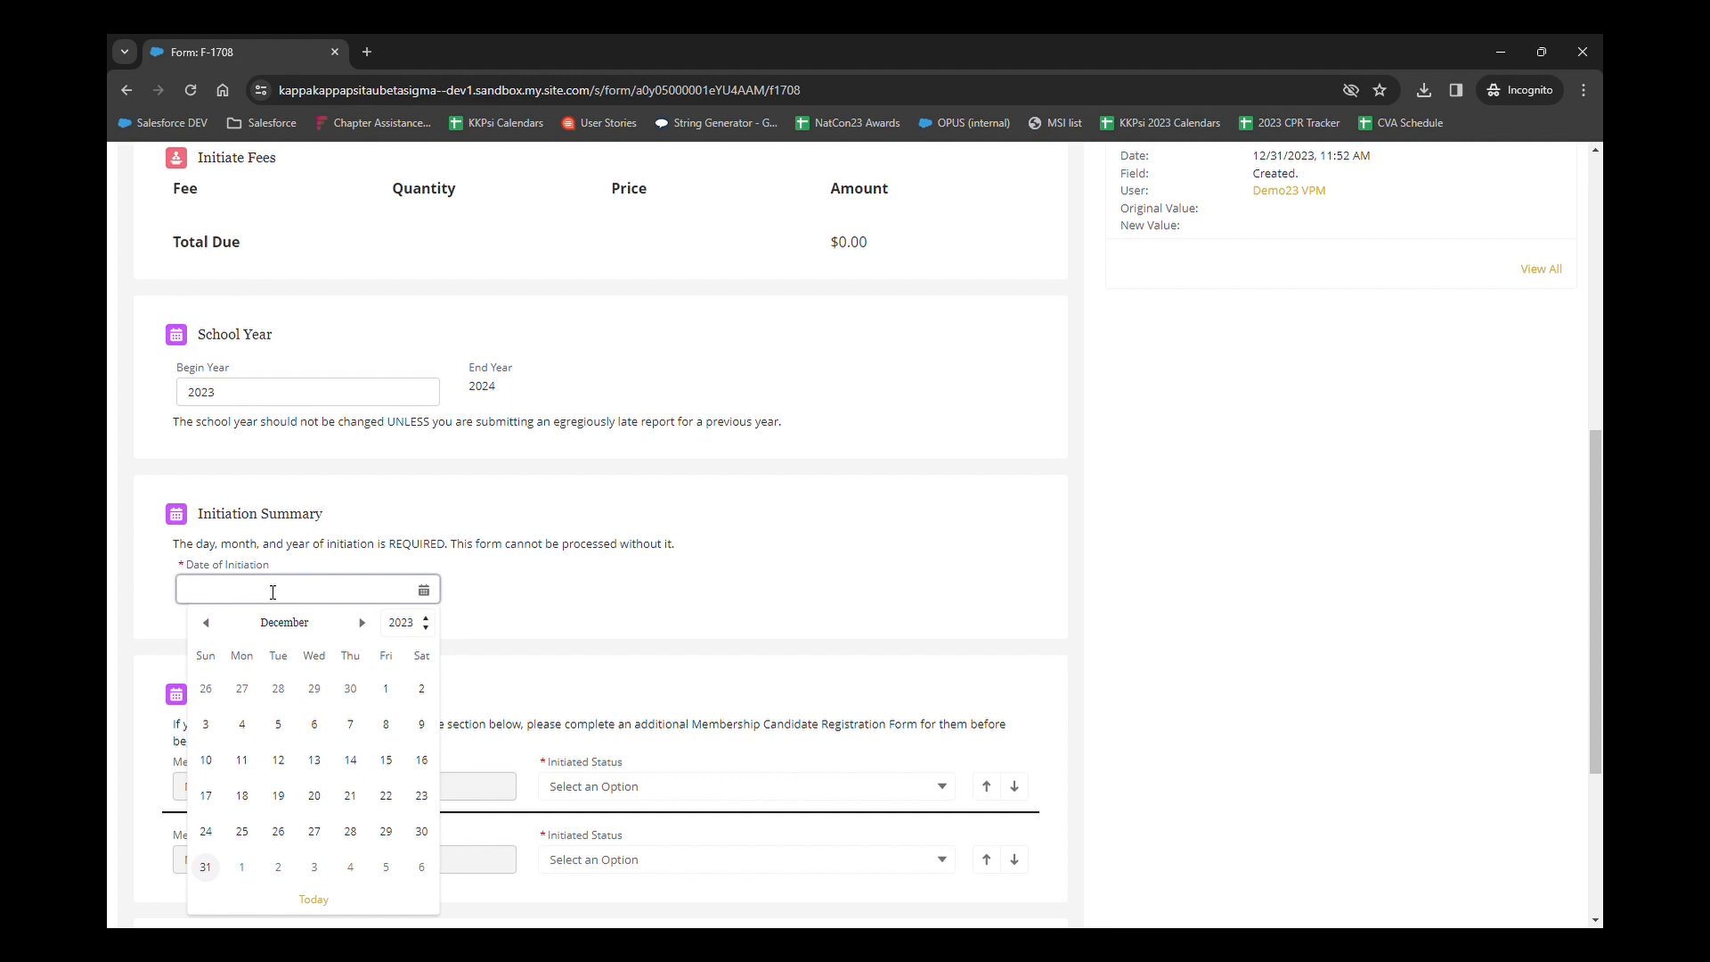
{"action": "left_click", "coordinate": [364, 624]}
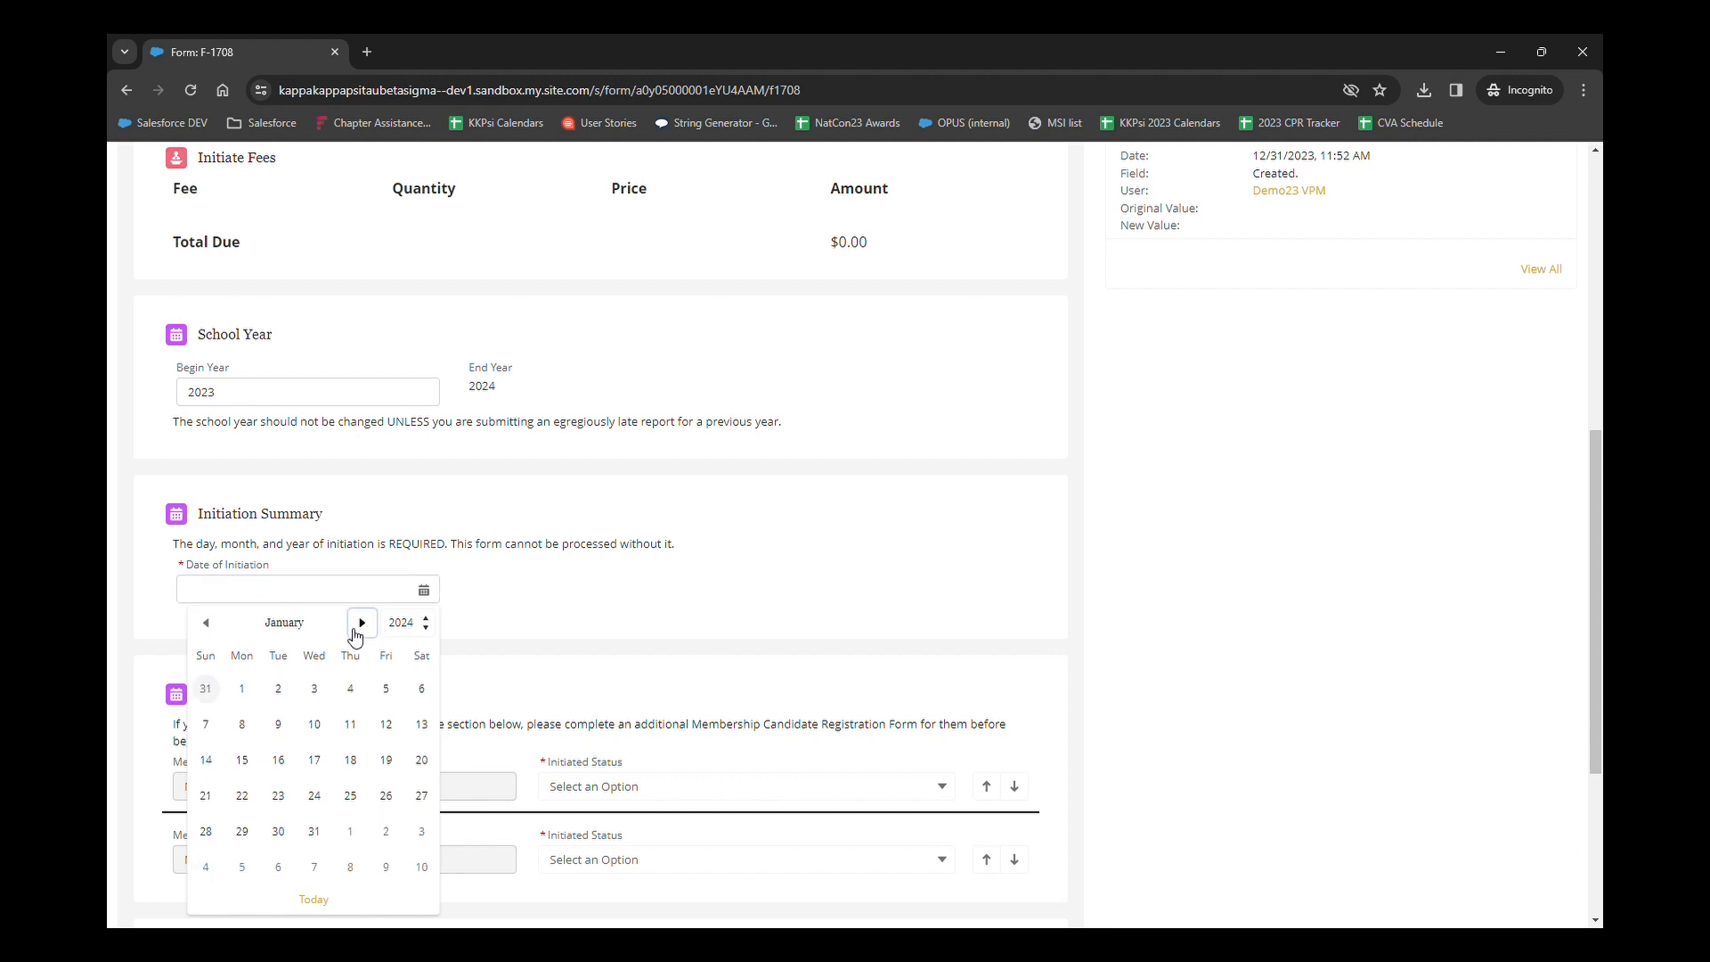
{"action": "left_click", "coordinate": [214, 626]}
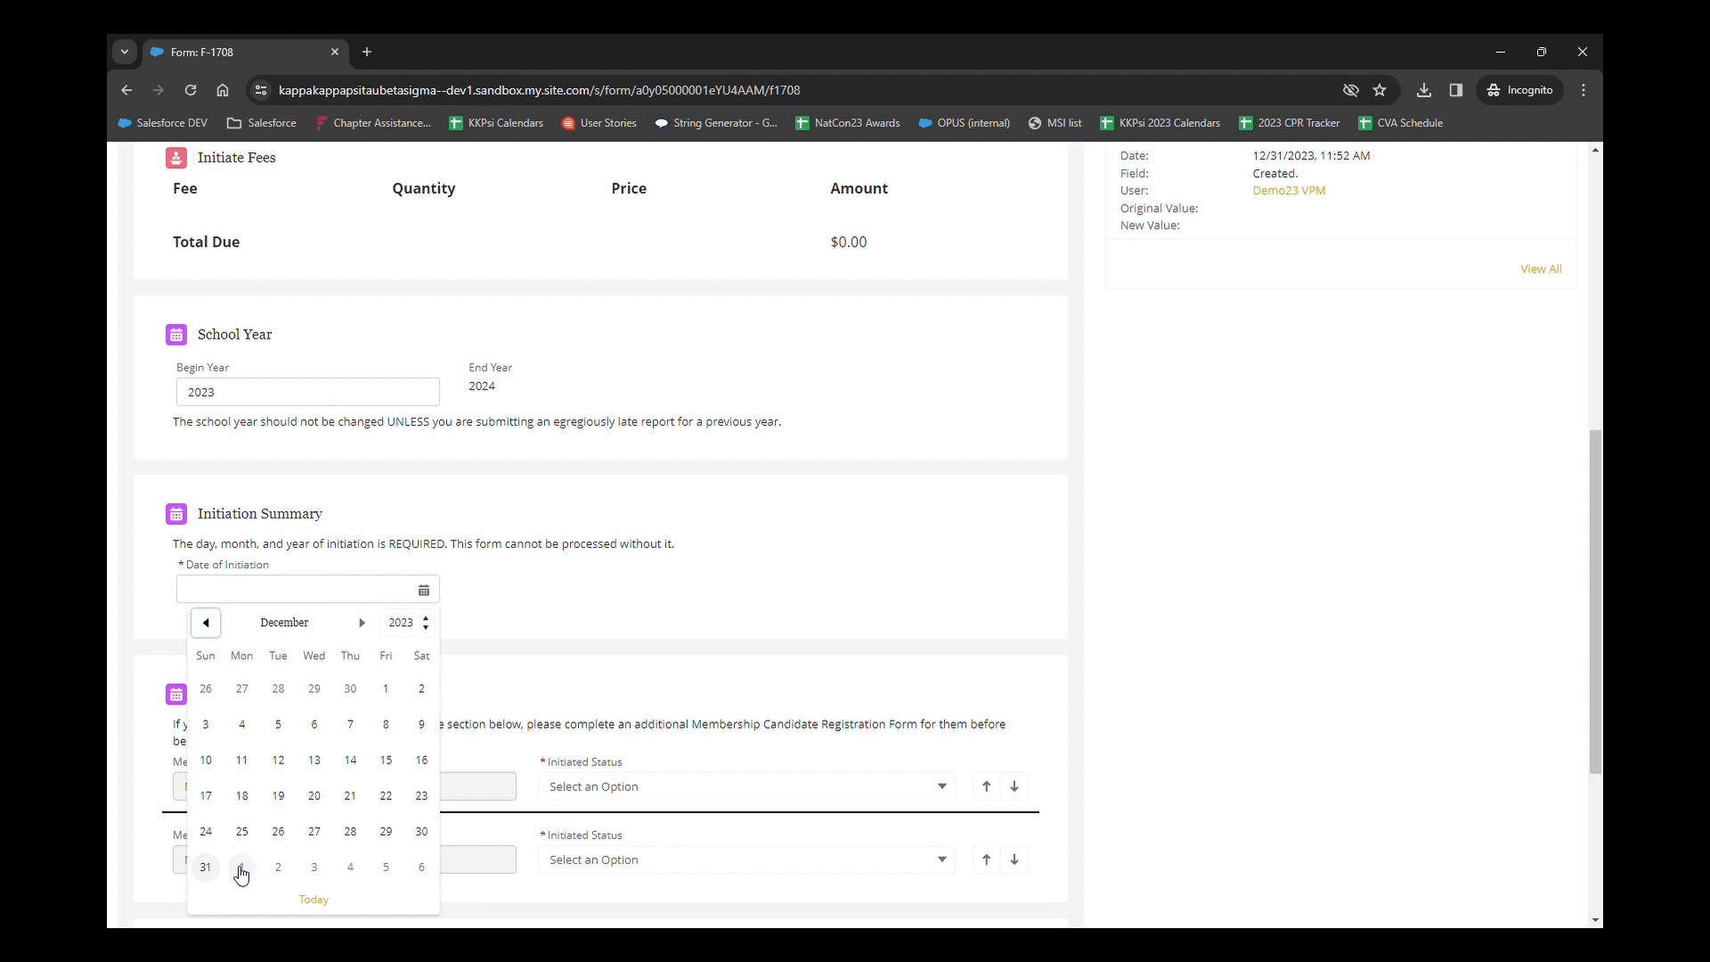
{"action": "left_click", "coordinate": [207, 868]}
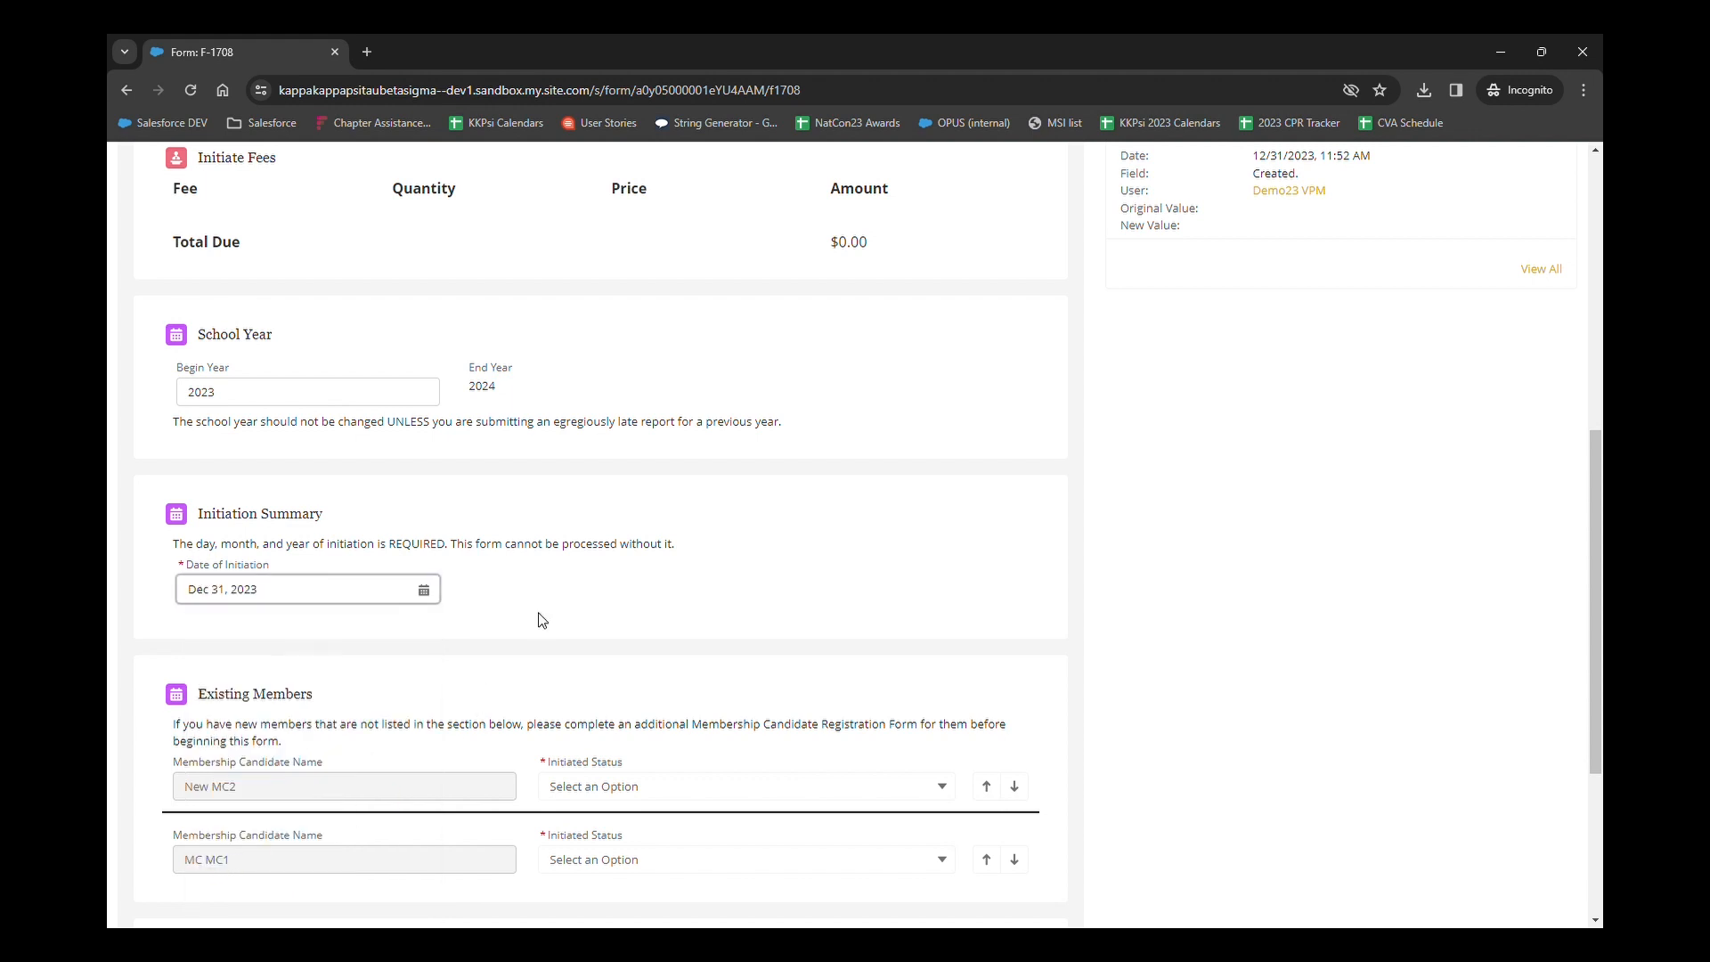
- Set the initiated status of the first listed membership candidate to No and of the second to Yes
{"action": "scroll", "coordinate": [541, 619], "scroll_direction": "down", "scroll_amount": 2}
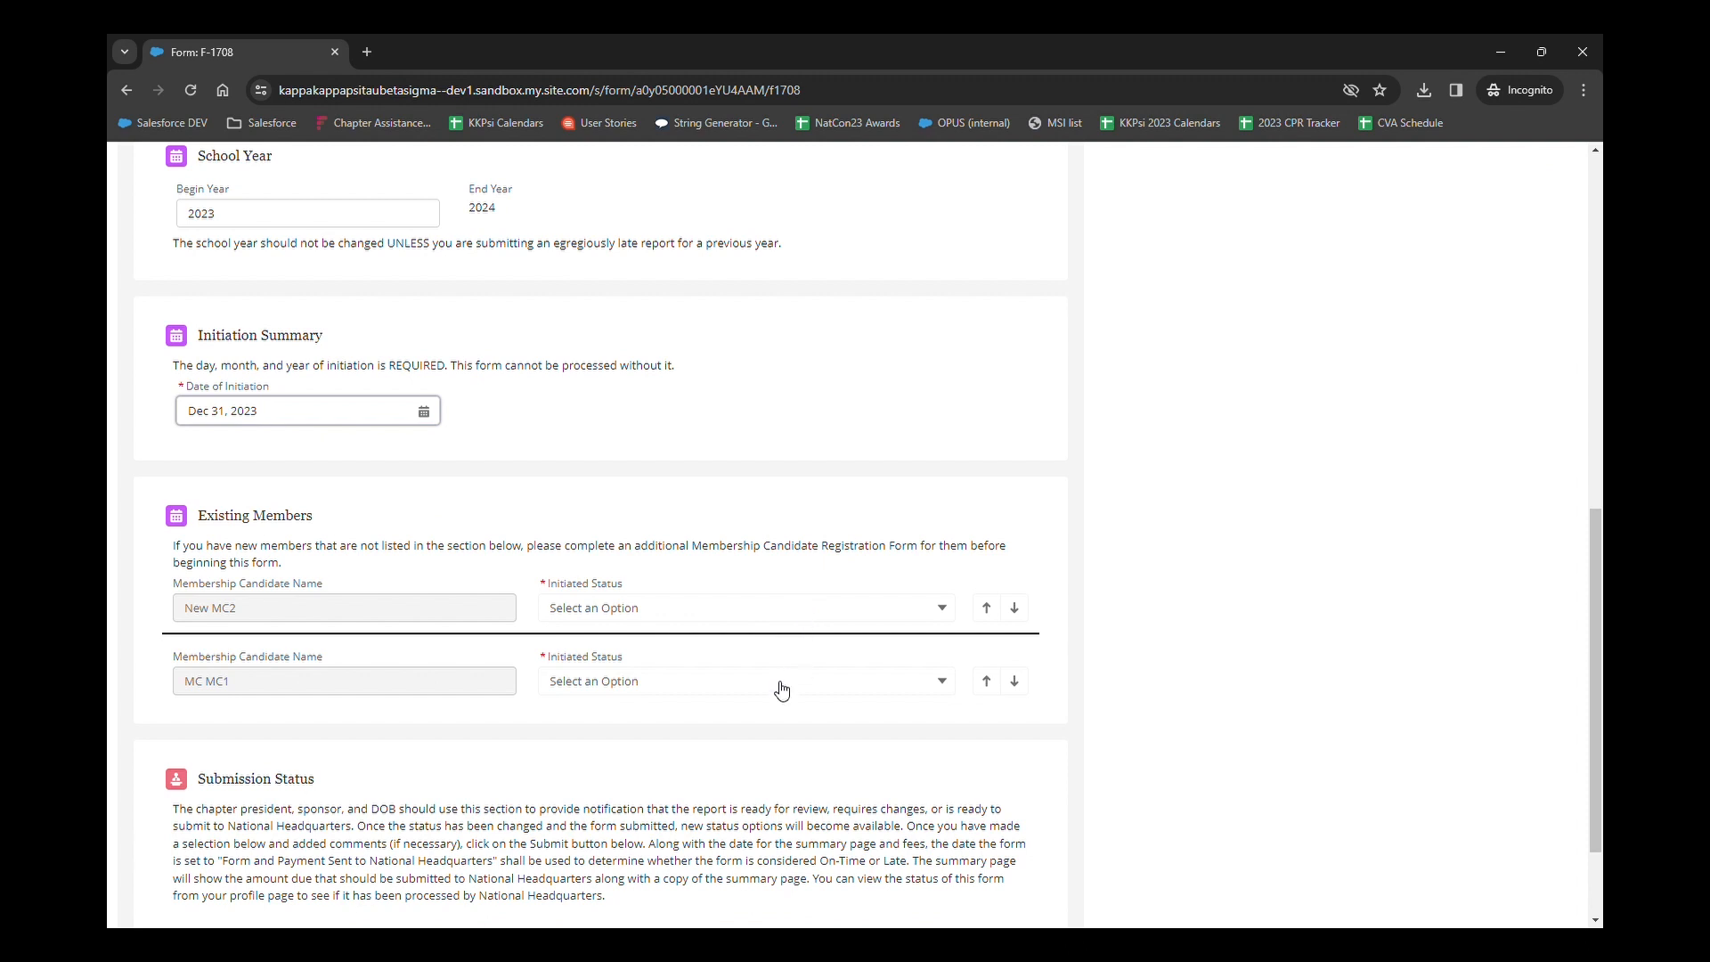
{"action": "left_click", "coordinate": [768, 617]}
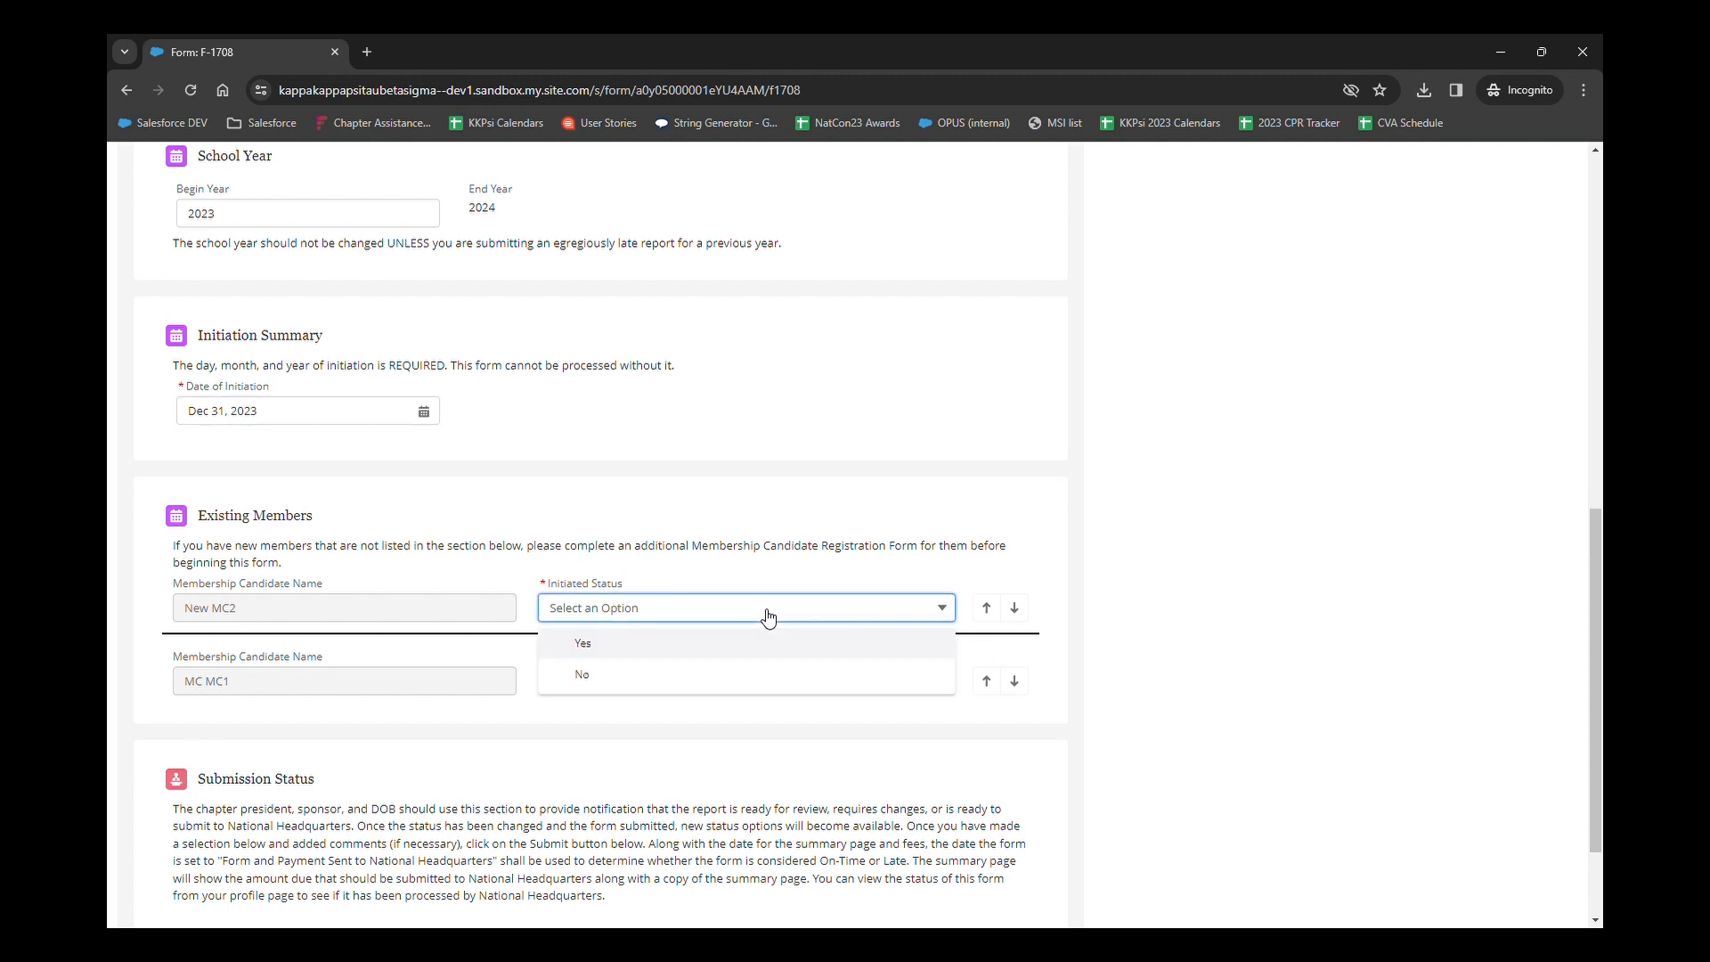
{"action": "left_click", "coordinate": [729, 674]}
{"action": "left_click", "coordinate": [877, 739]}
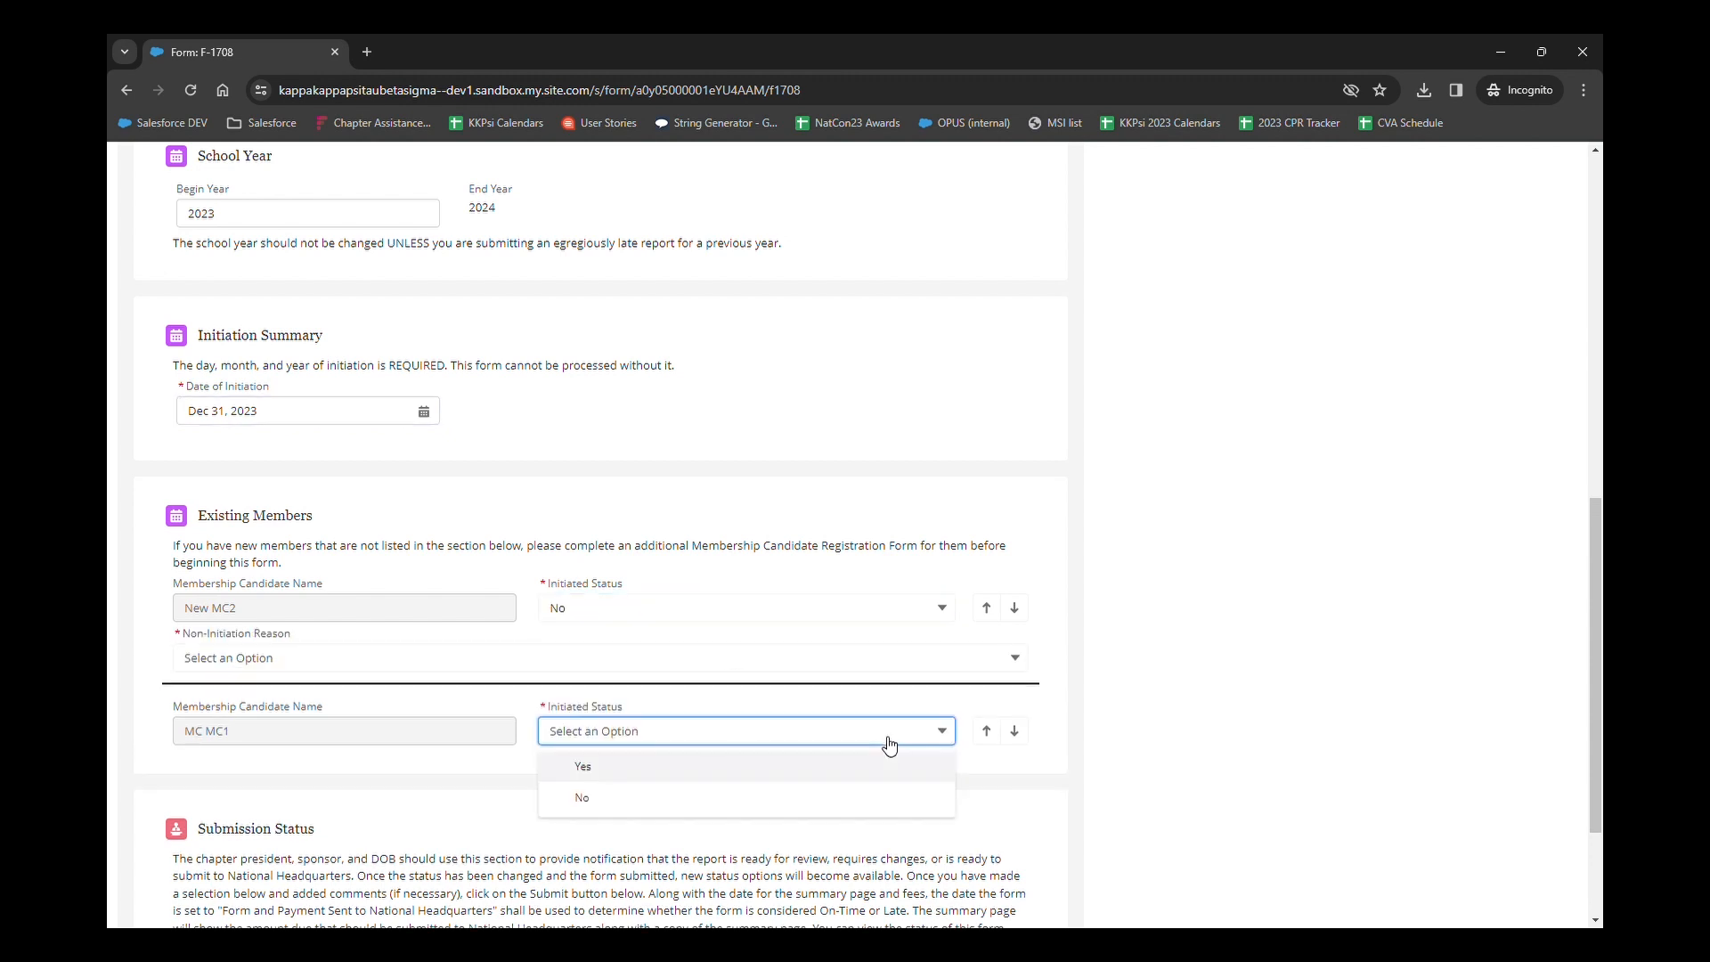
{"action": "left_click", "coordinate": [787, 768]}
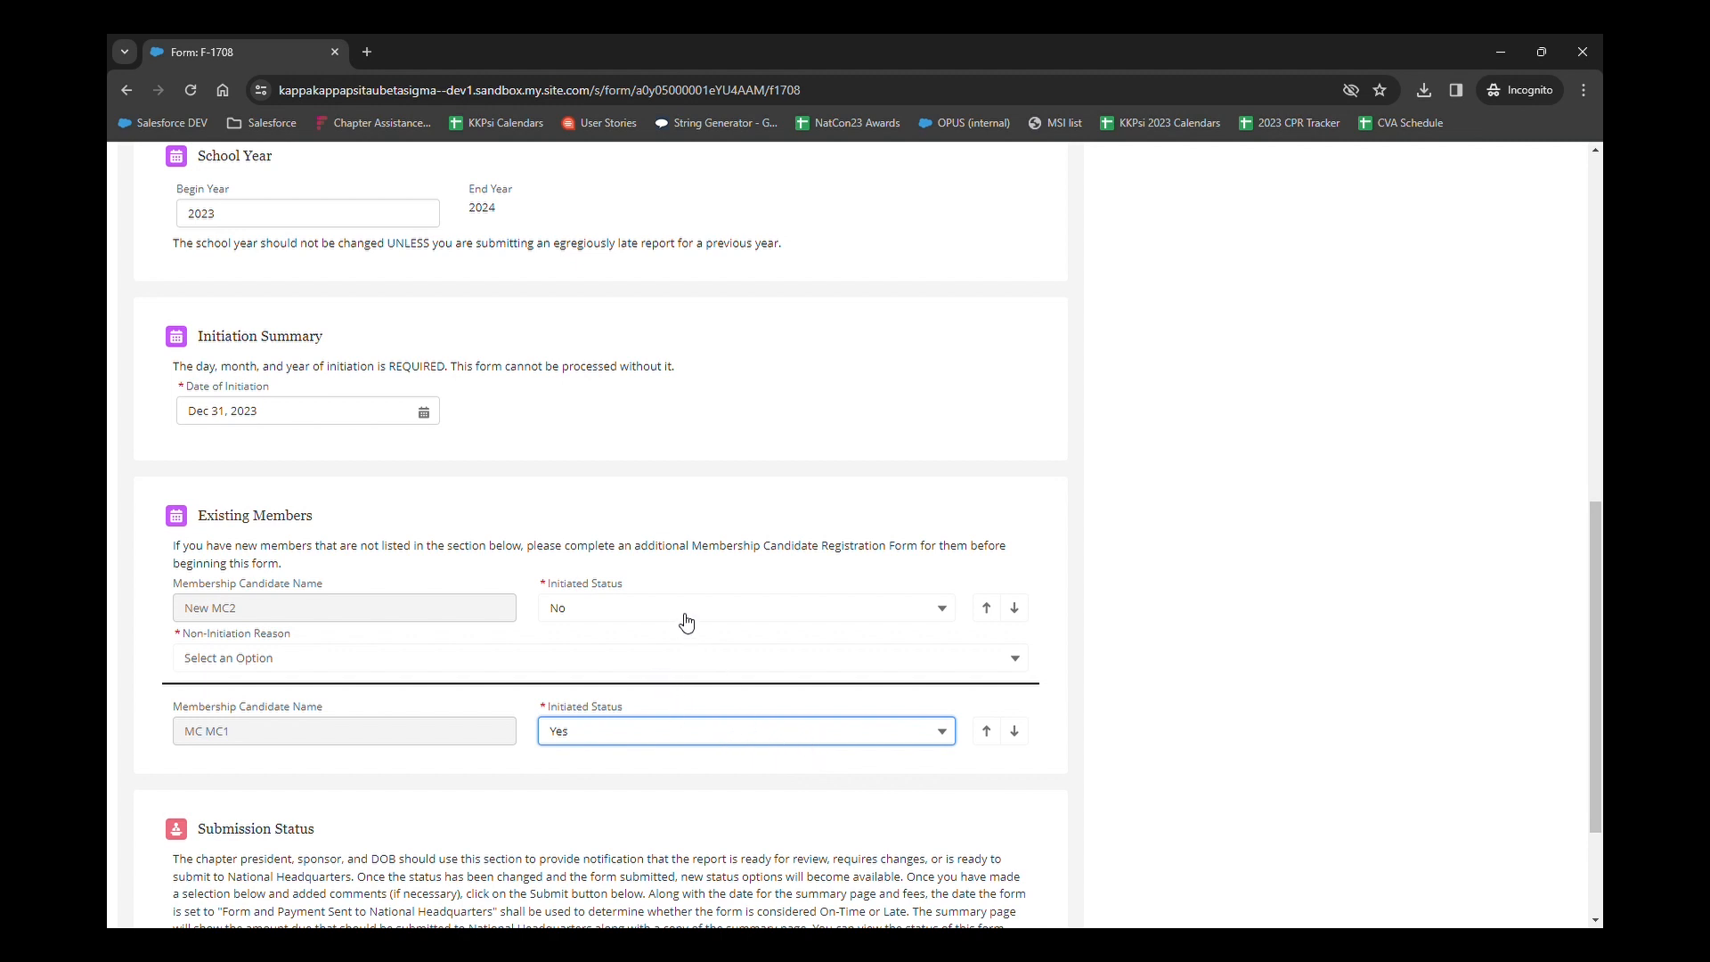
- Choose "MC dropped the process due to no longer participating in band" as the non-initiation reason and move the initiated candidate above the non-initiated one
{"action": "left_click", "coordinate": [639, 662]}
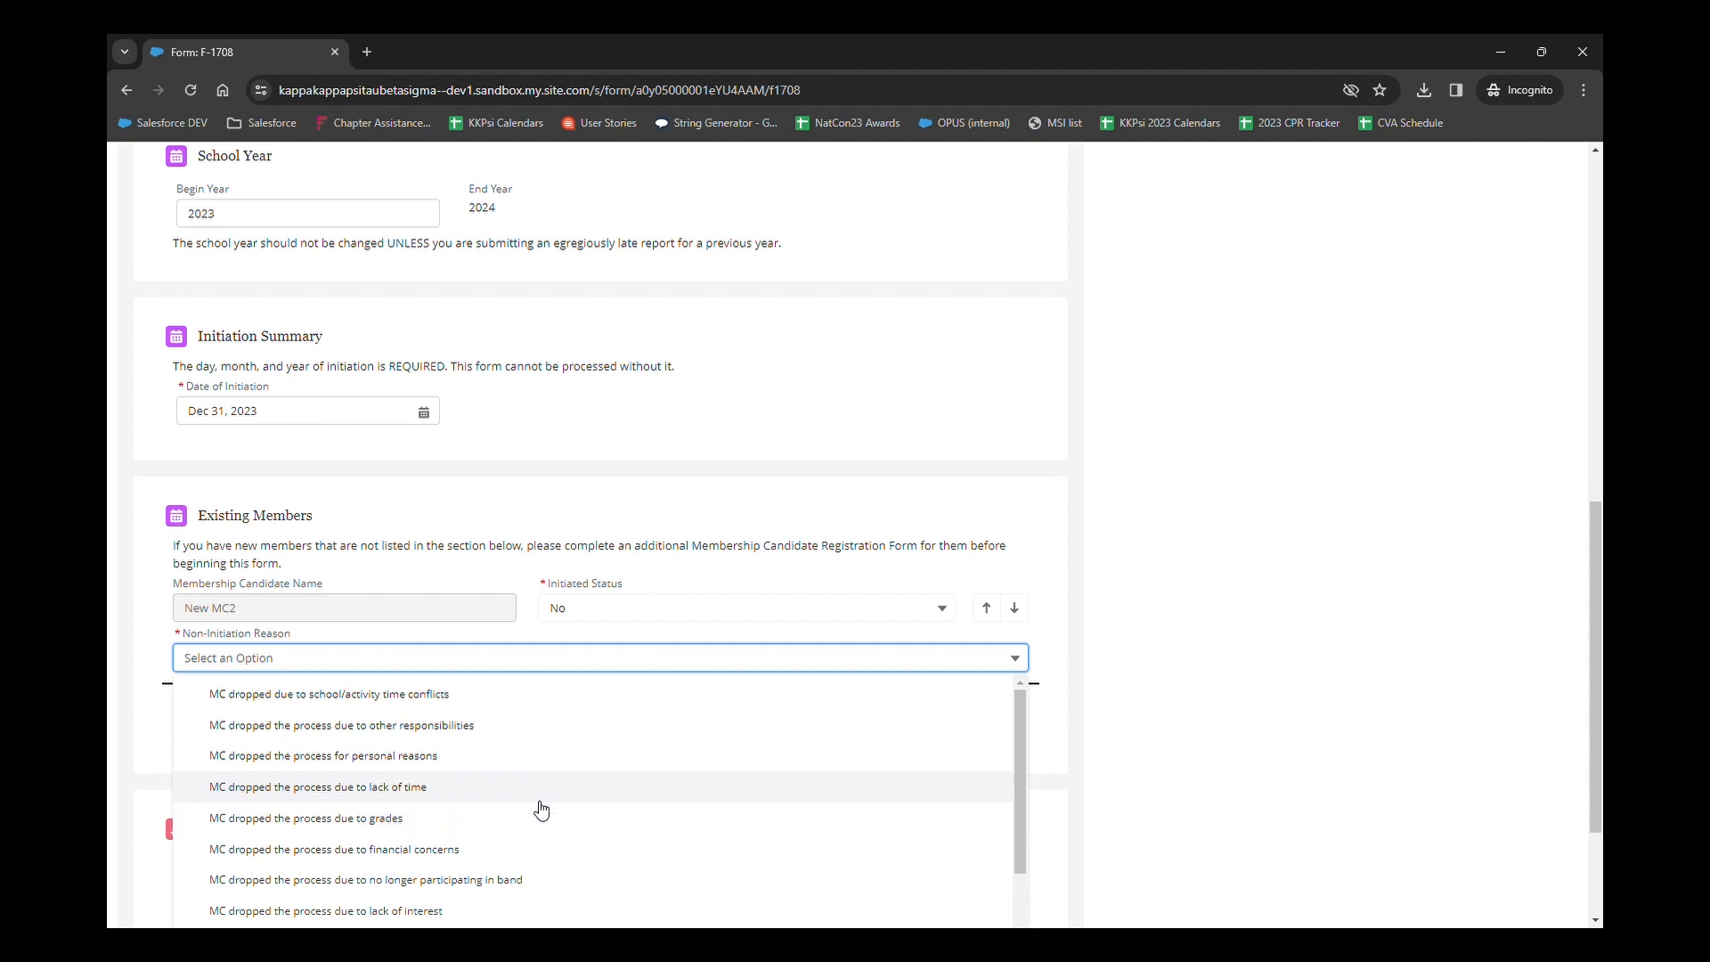
{"action": "left_click", "coordinate": [539, 884]}
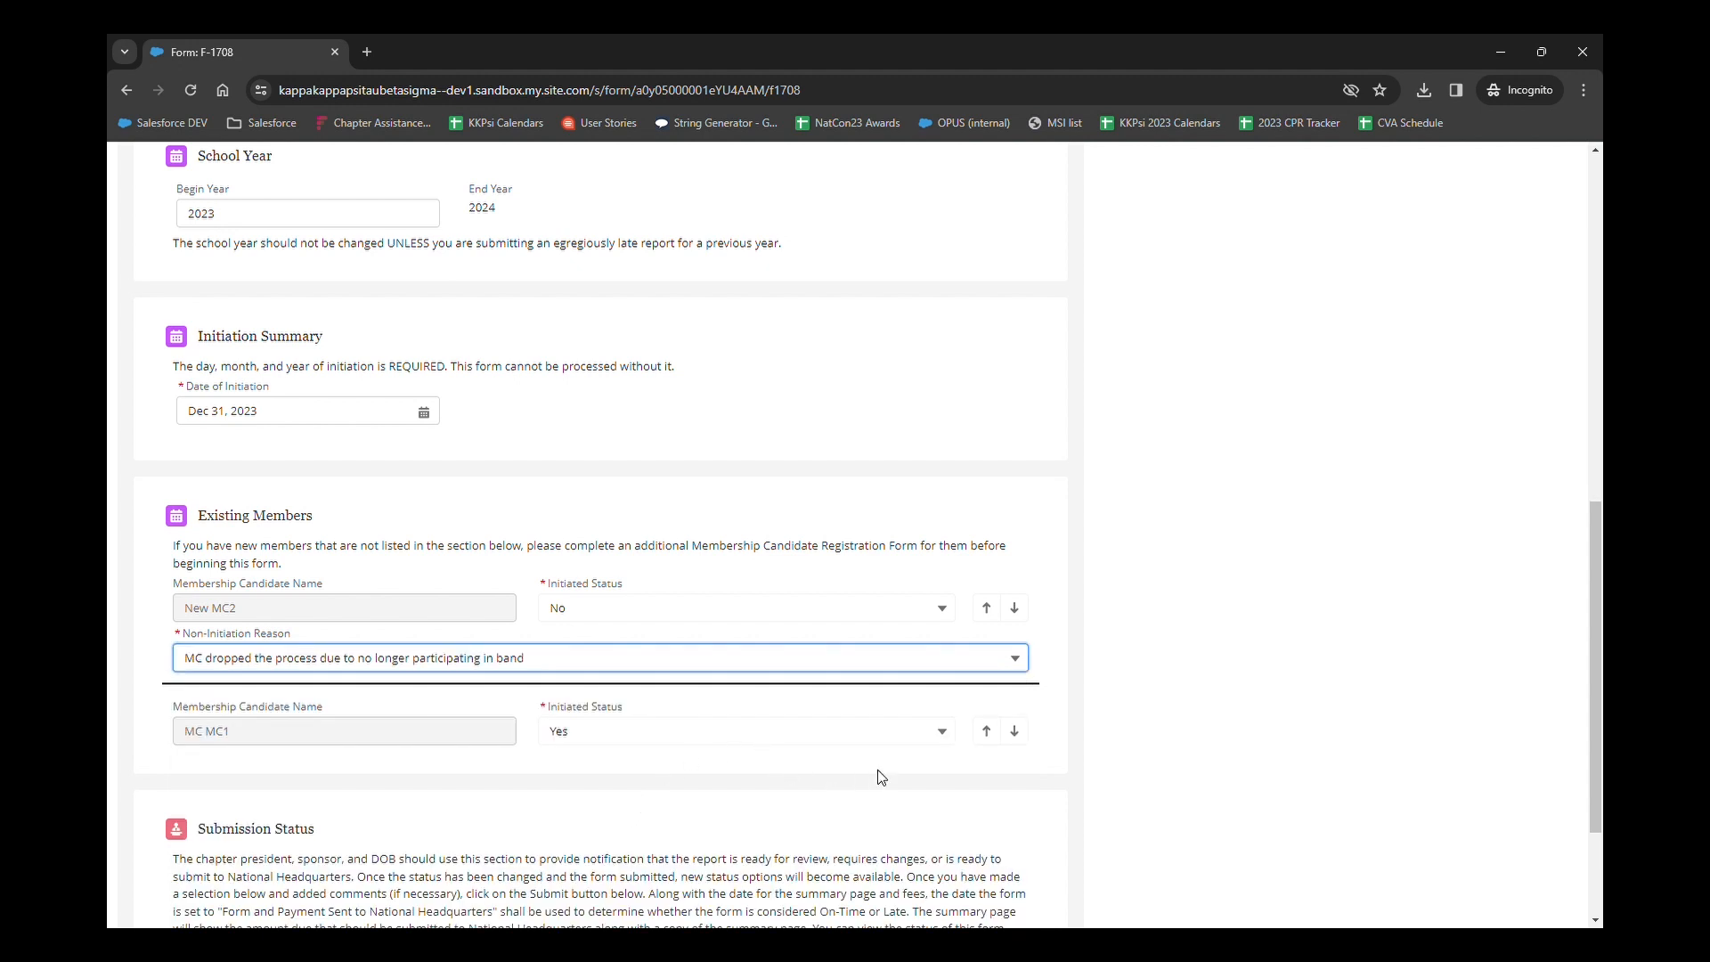
{"action": "left_click", "coordinate": [987, 732]}
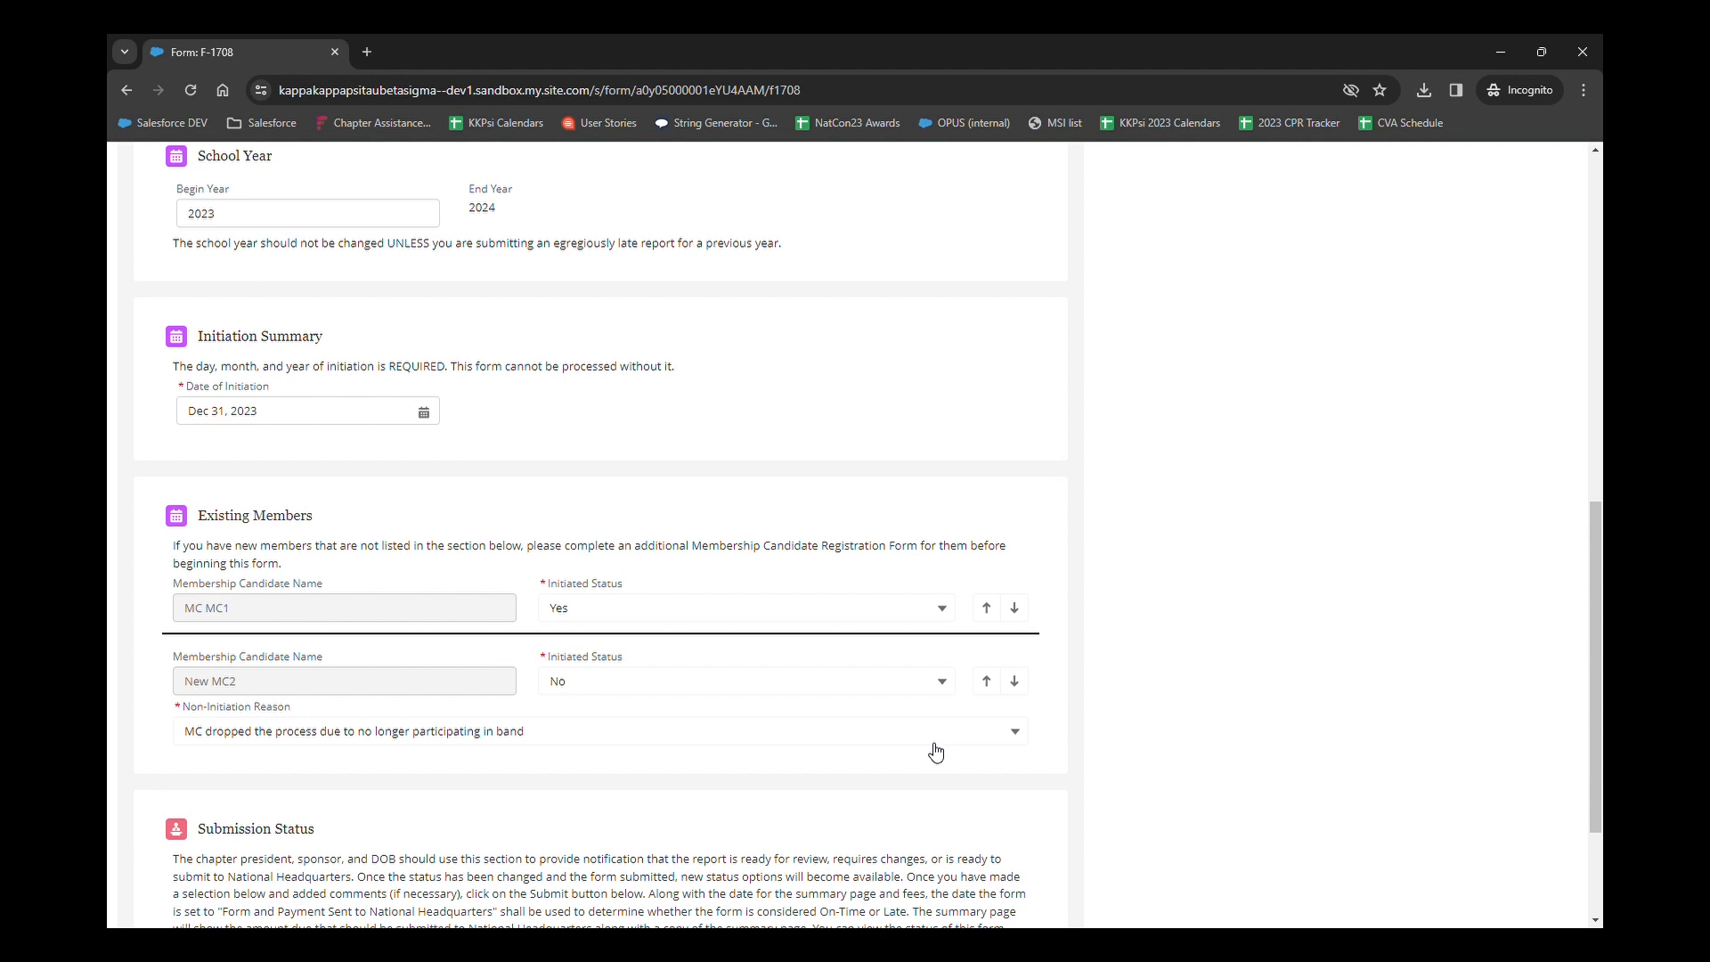
- Set the form's submission status to "Submitted for Sponsor Approval"
{"action": "scroll", "coordinate": [935, 752], "scroll_direction": "down", "scroll_amount": 1}
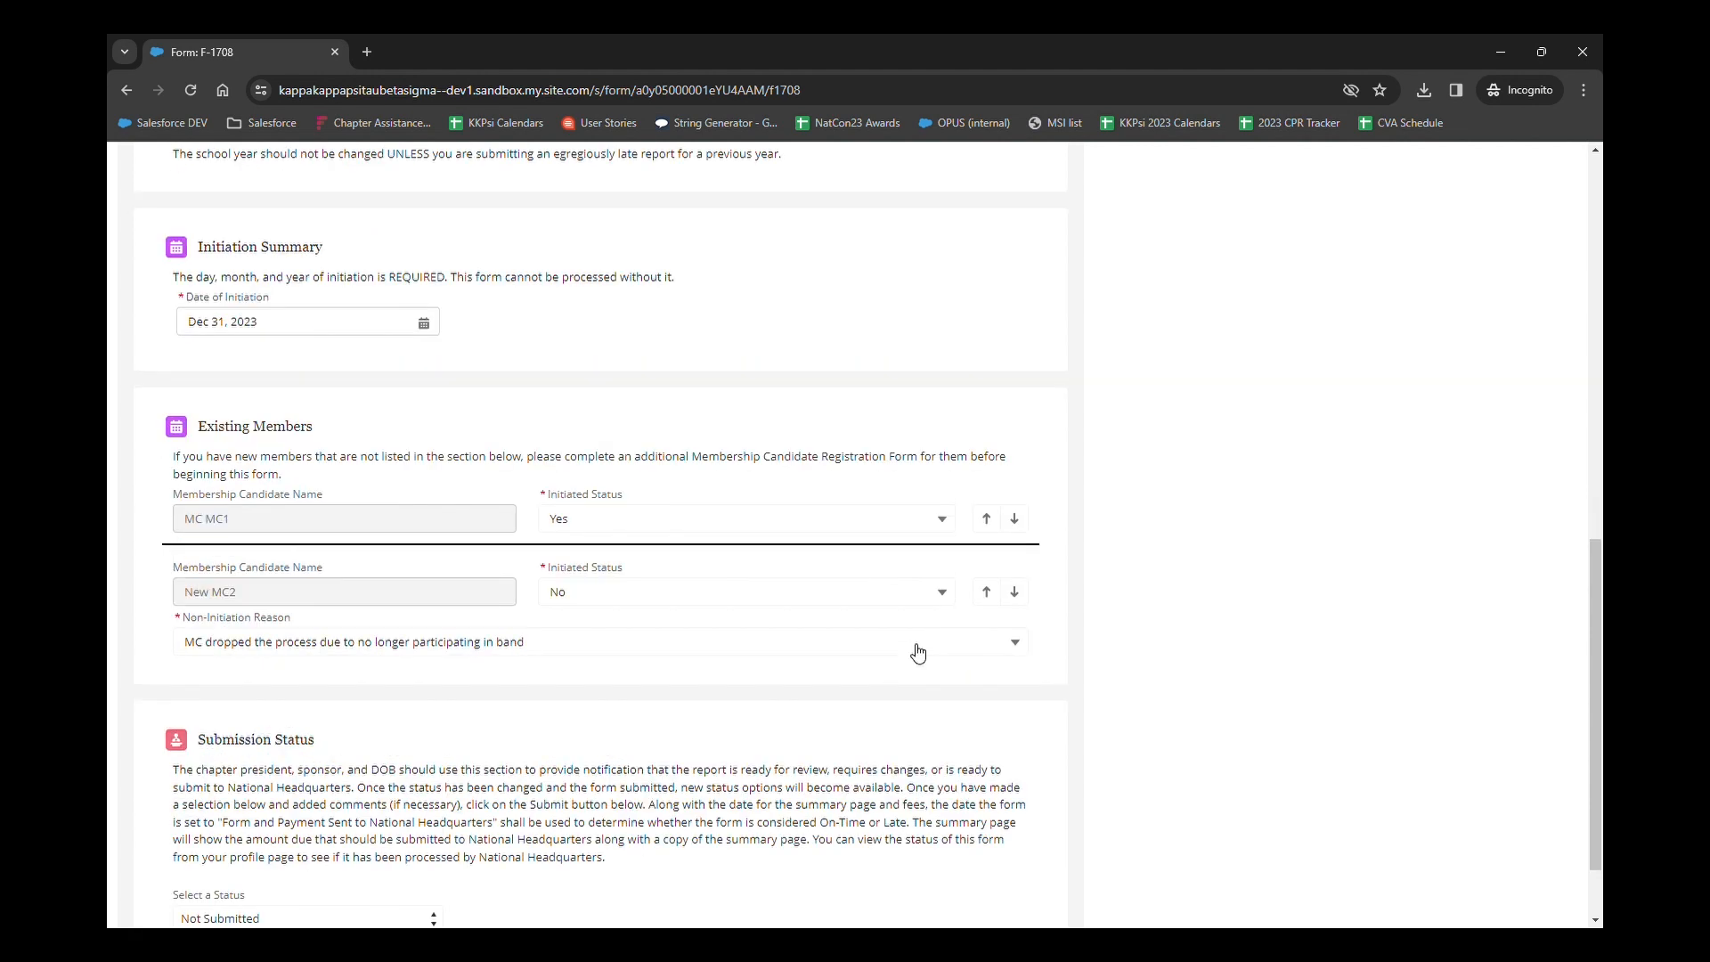
{"action": "scroll", "coordinate": [918, 653], "scroll_direction": "down", "scroll_amount": 1}
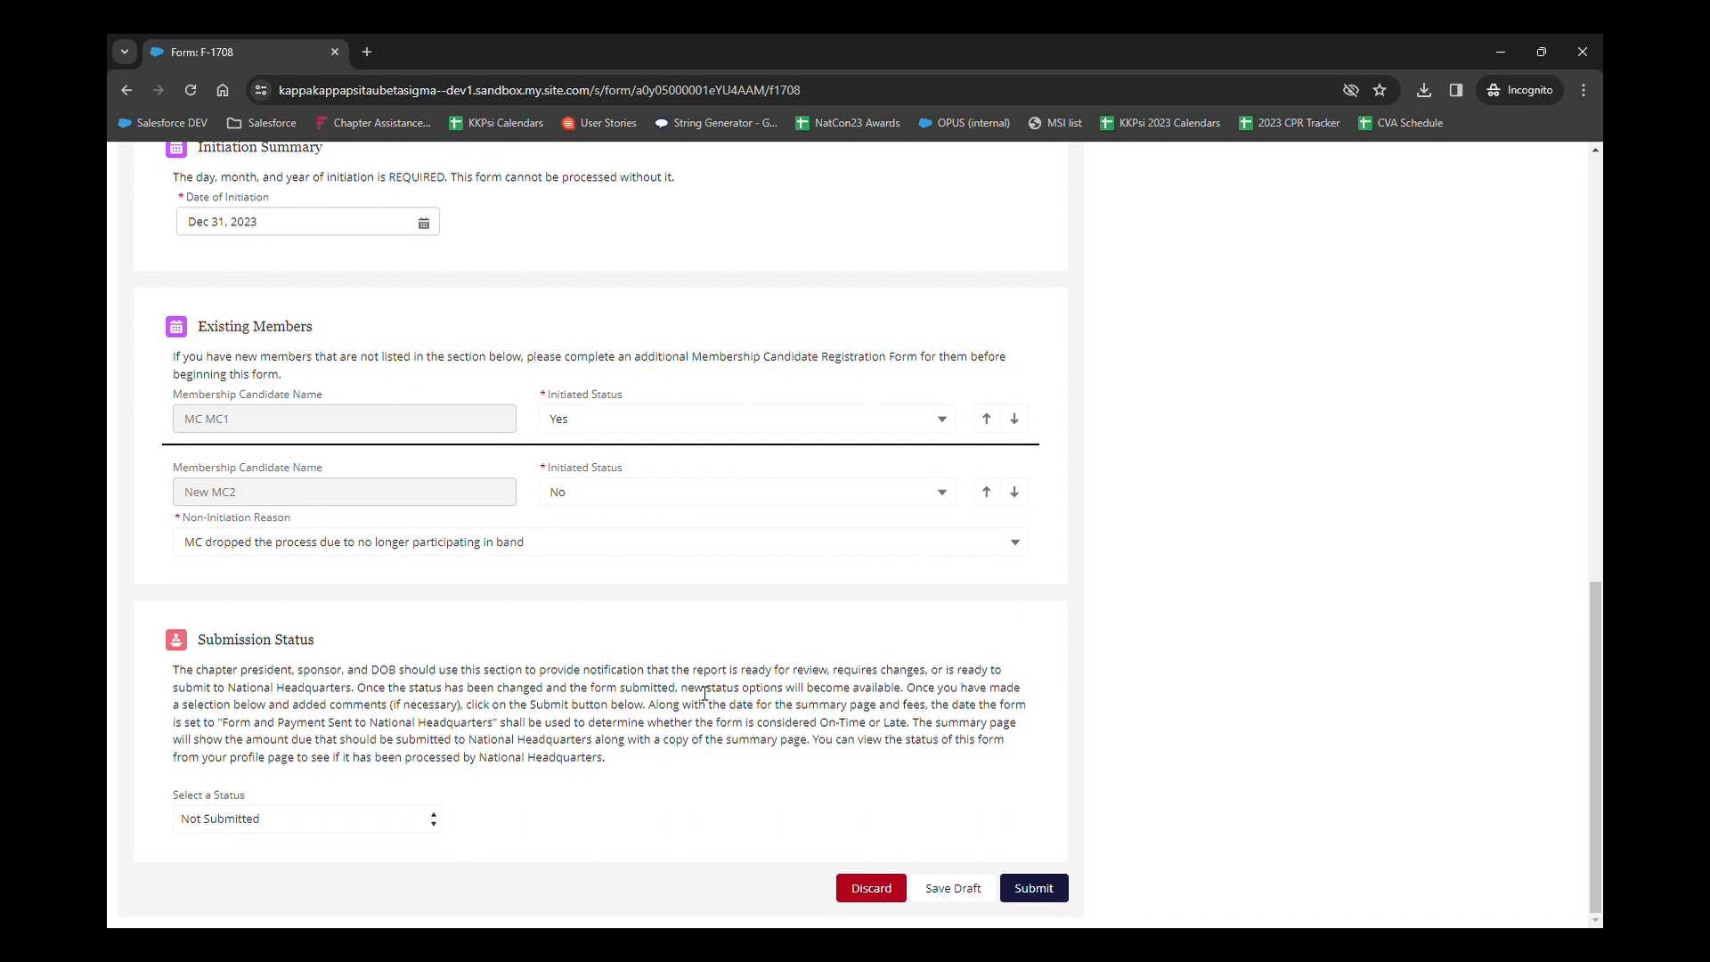
{"action": "left_click", "coordinate": [426, 824]}
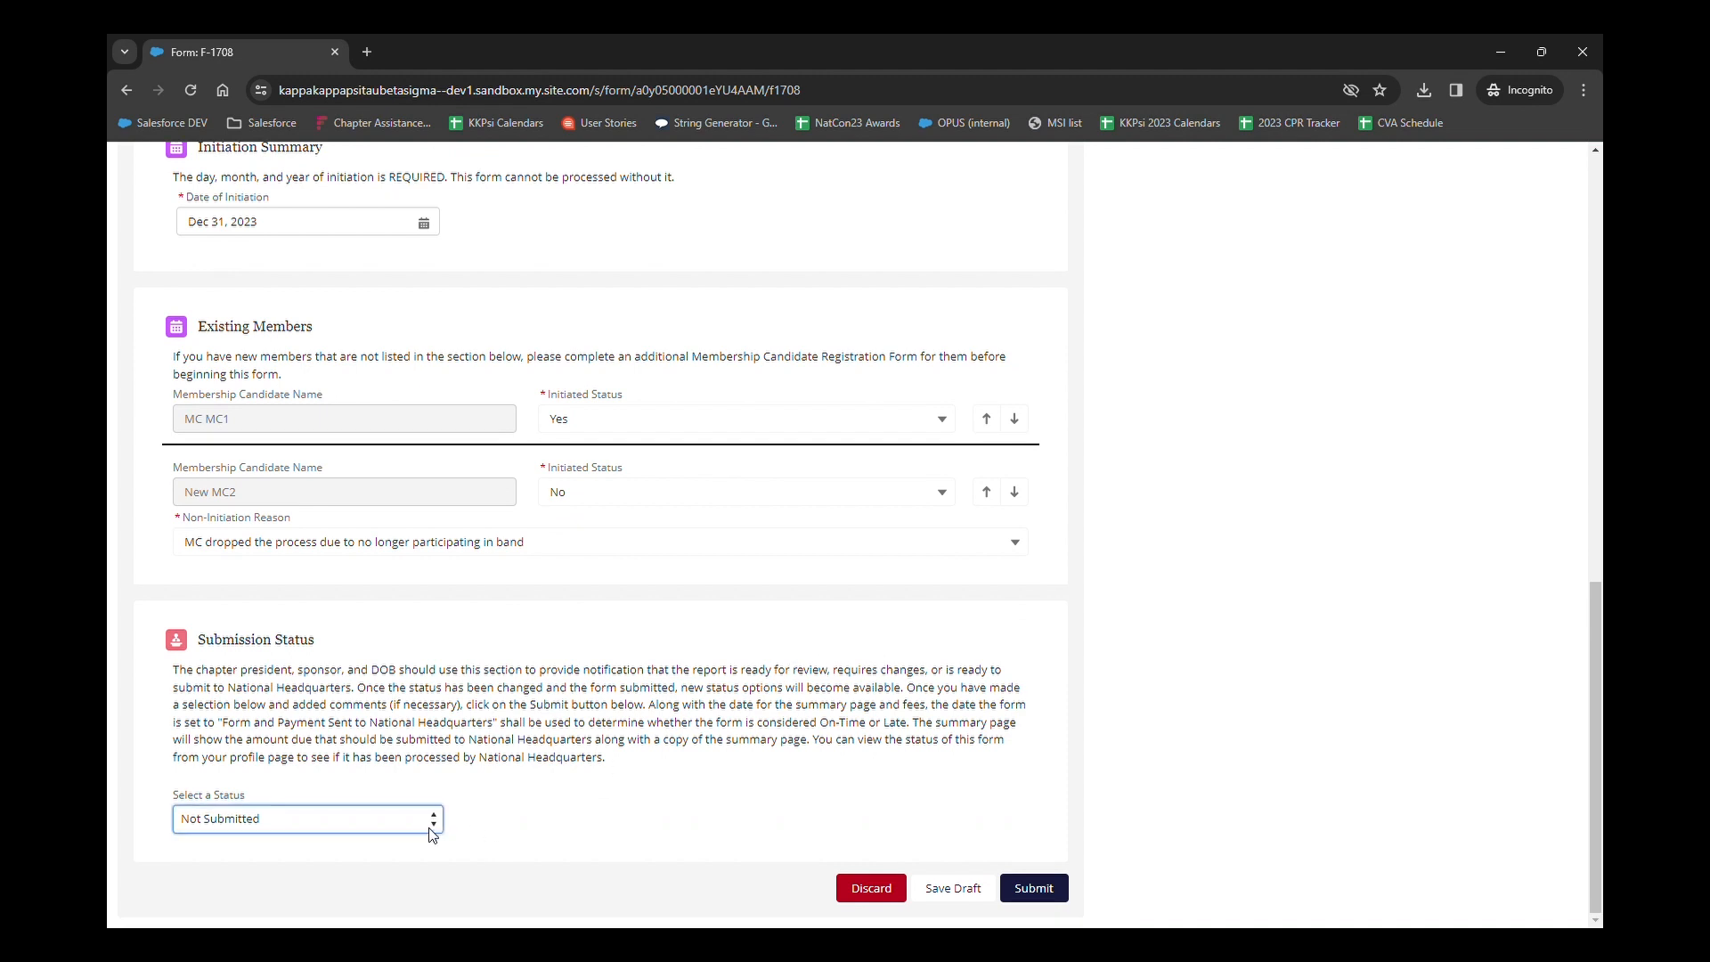
{"action": "left_click", "coordinate": [432, 828]}
{"action": "left_click", "coordinate": [362, 862]}
- Review the initiate fees on the form and submit it
{"action": "scroll", "coordinate": [589, 760], "scroll_direction": "up", "scroll_amount": 5}
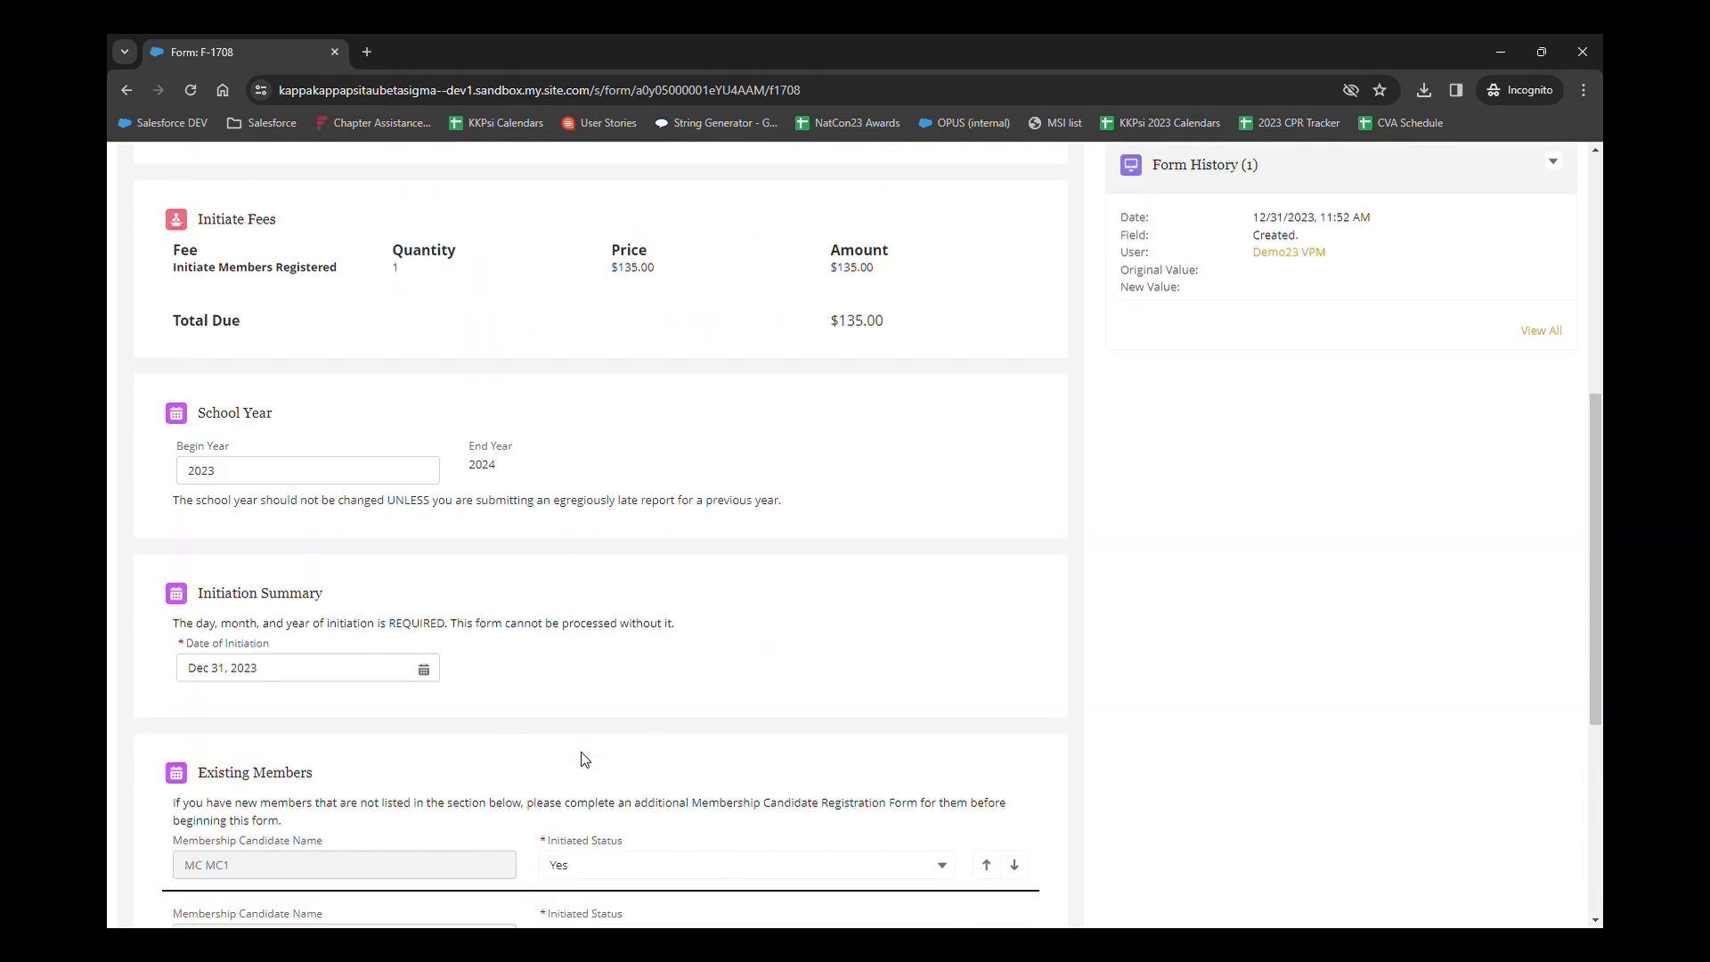
{"action": "scroll", "coordinate": [585, 759], "scroll_direction": "up", "scroll_amount": 3}
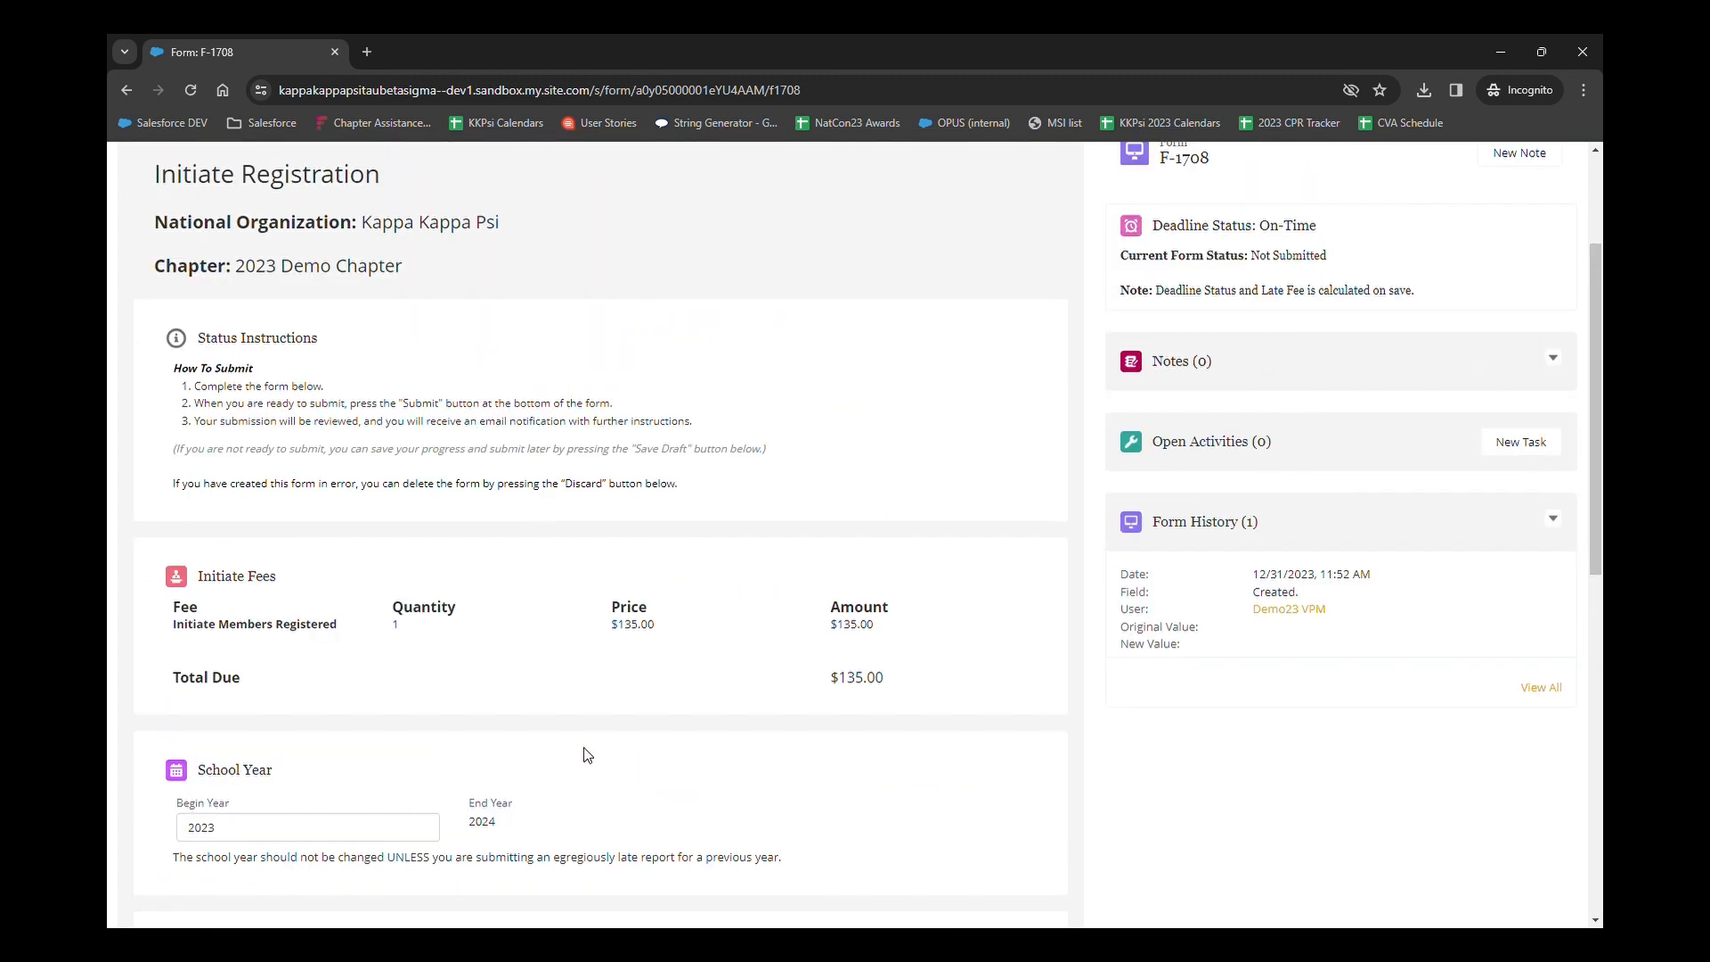
{"action": "scroll", "coordinate": [587, 753], "scroll_direction": "up", "scroll_amount": 1}
{"action": "scroll", "coordinate": [585, 753], "scroll_direction": "down", "scroll_amount": 10}
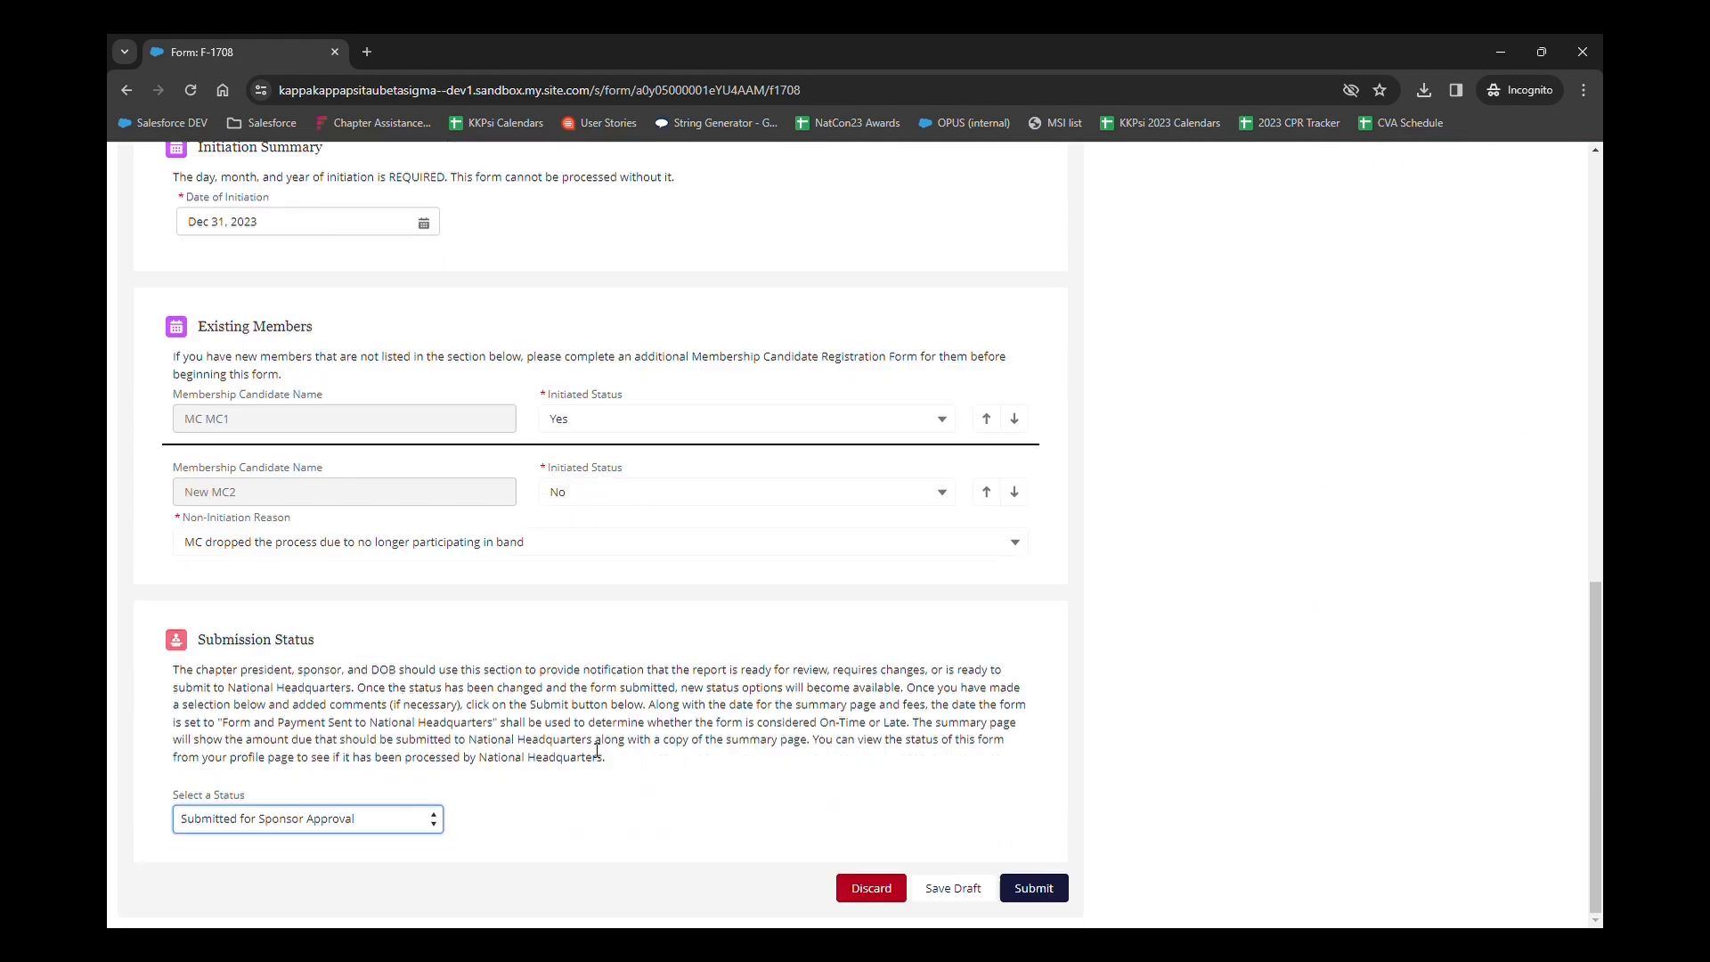
{"action": "left_click", "coordinate": [1037, 891]}
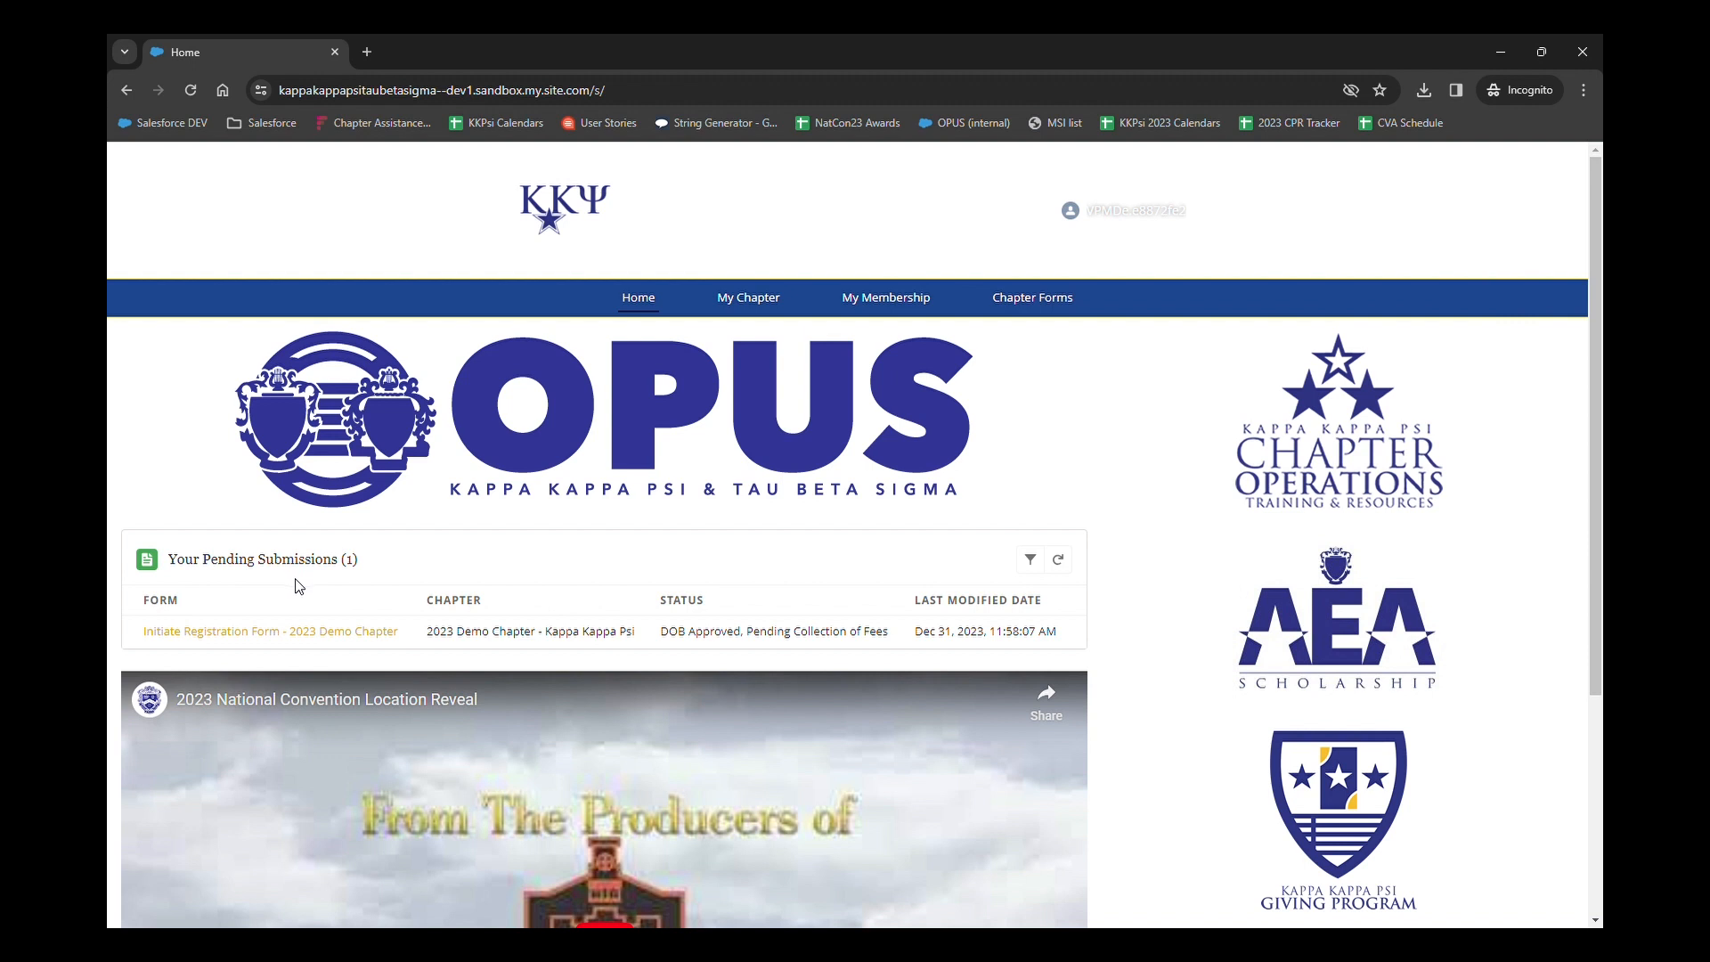
- Open the pending initiate registration form from the home page and examine its status instructions, fees, members and form history
{"action": "left_click", "coordinate": [289, 636]}
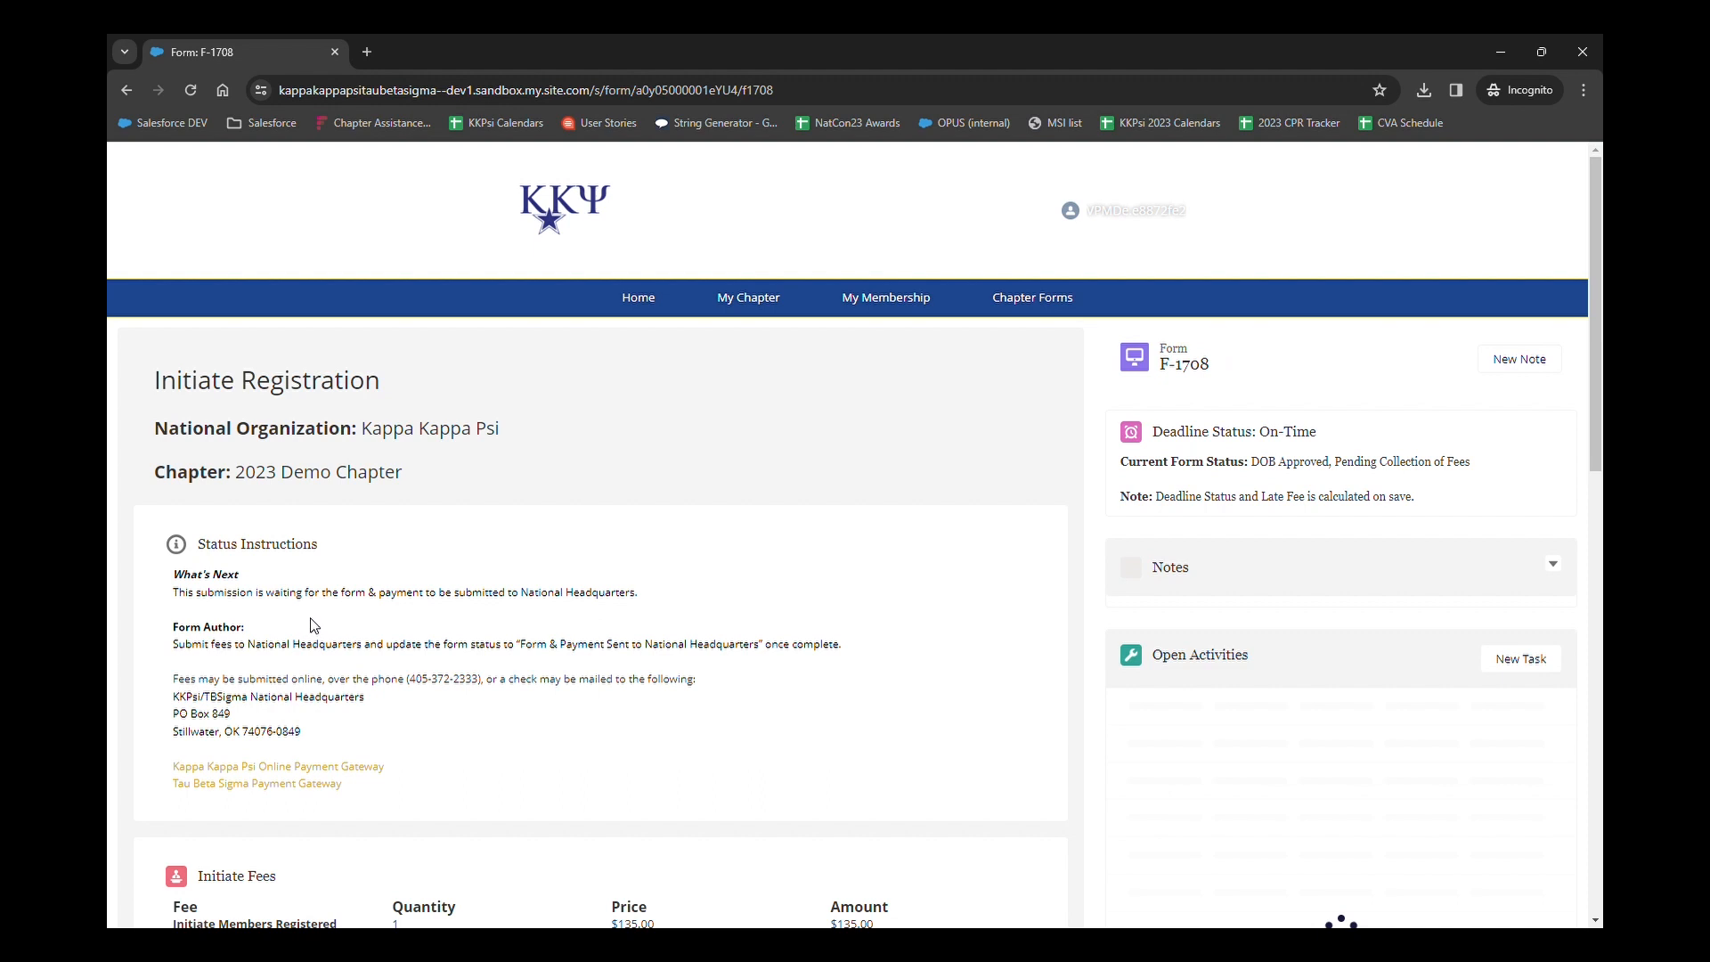
{"action": "scroll", "coordinate": [951, 629], "scroll_direction": "down", "scroll_amount": 1}
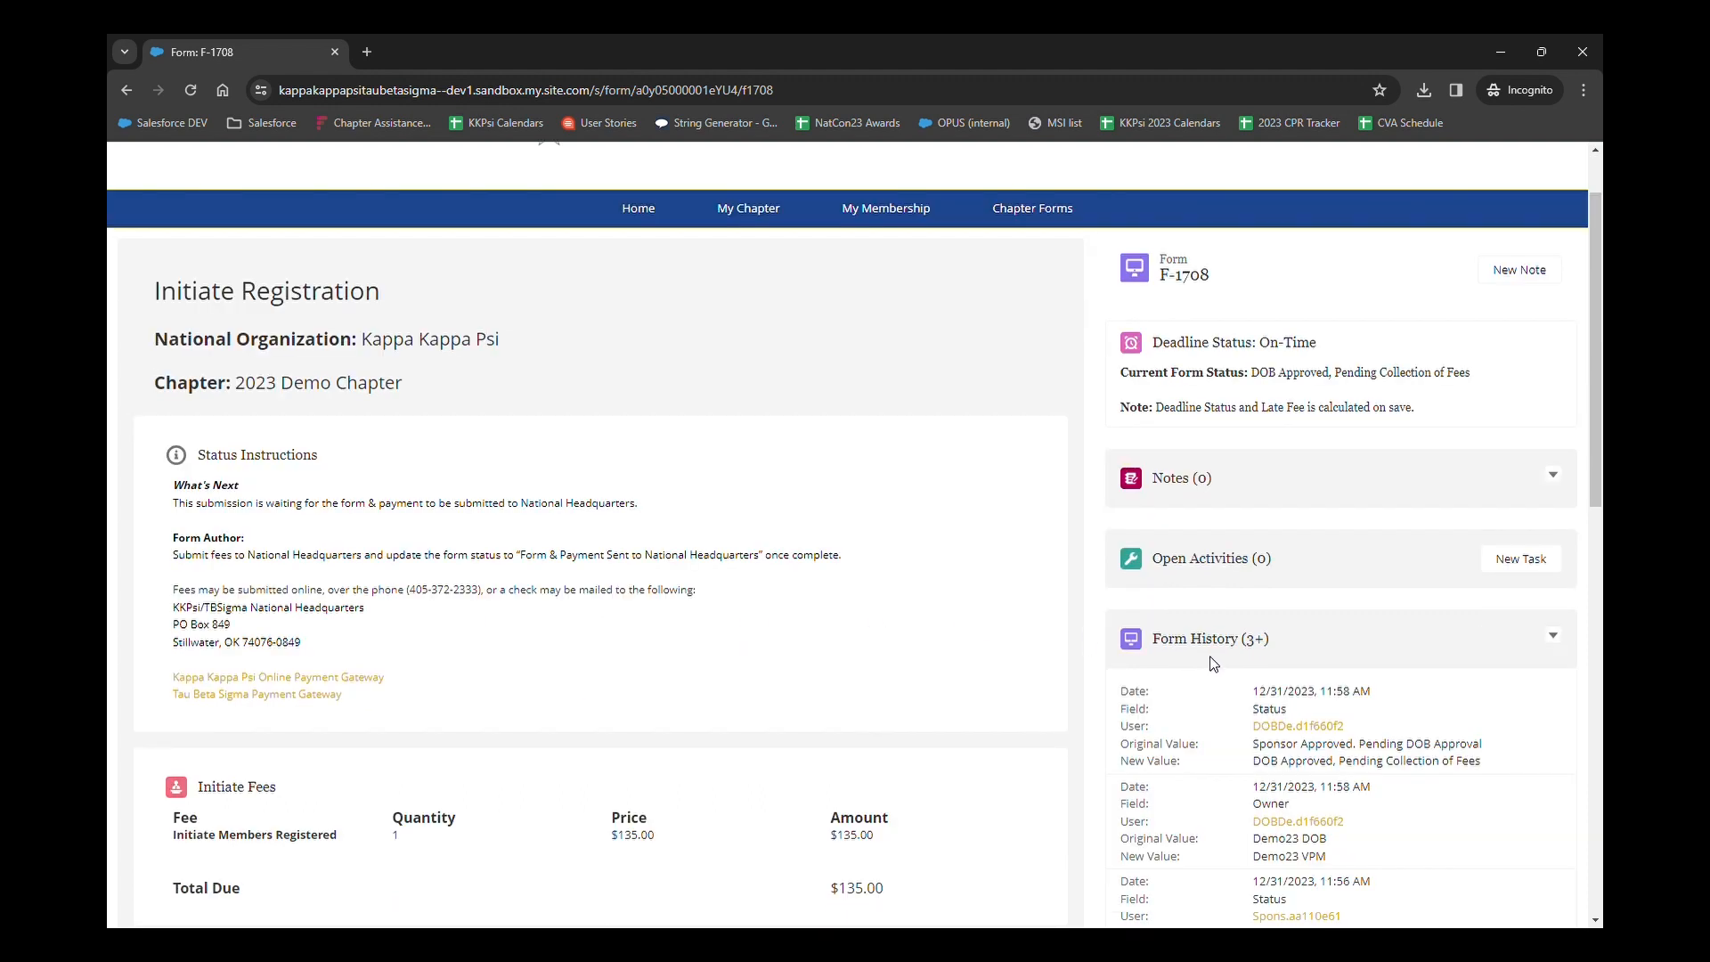
{"action": "scroll", "coordinate": [1213, 663], "scroll_direction": "down", "scroll_amount": 2}
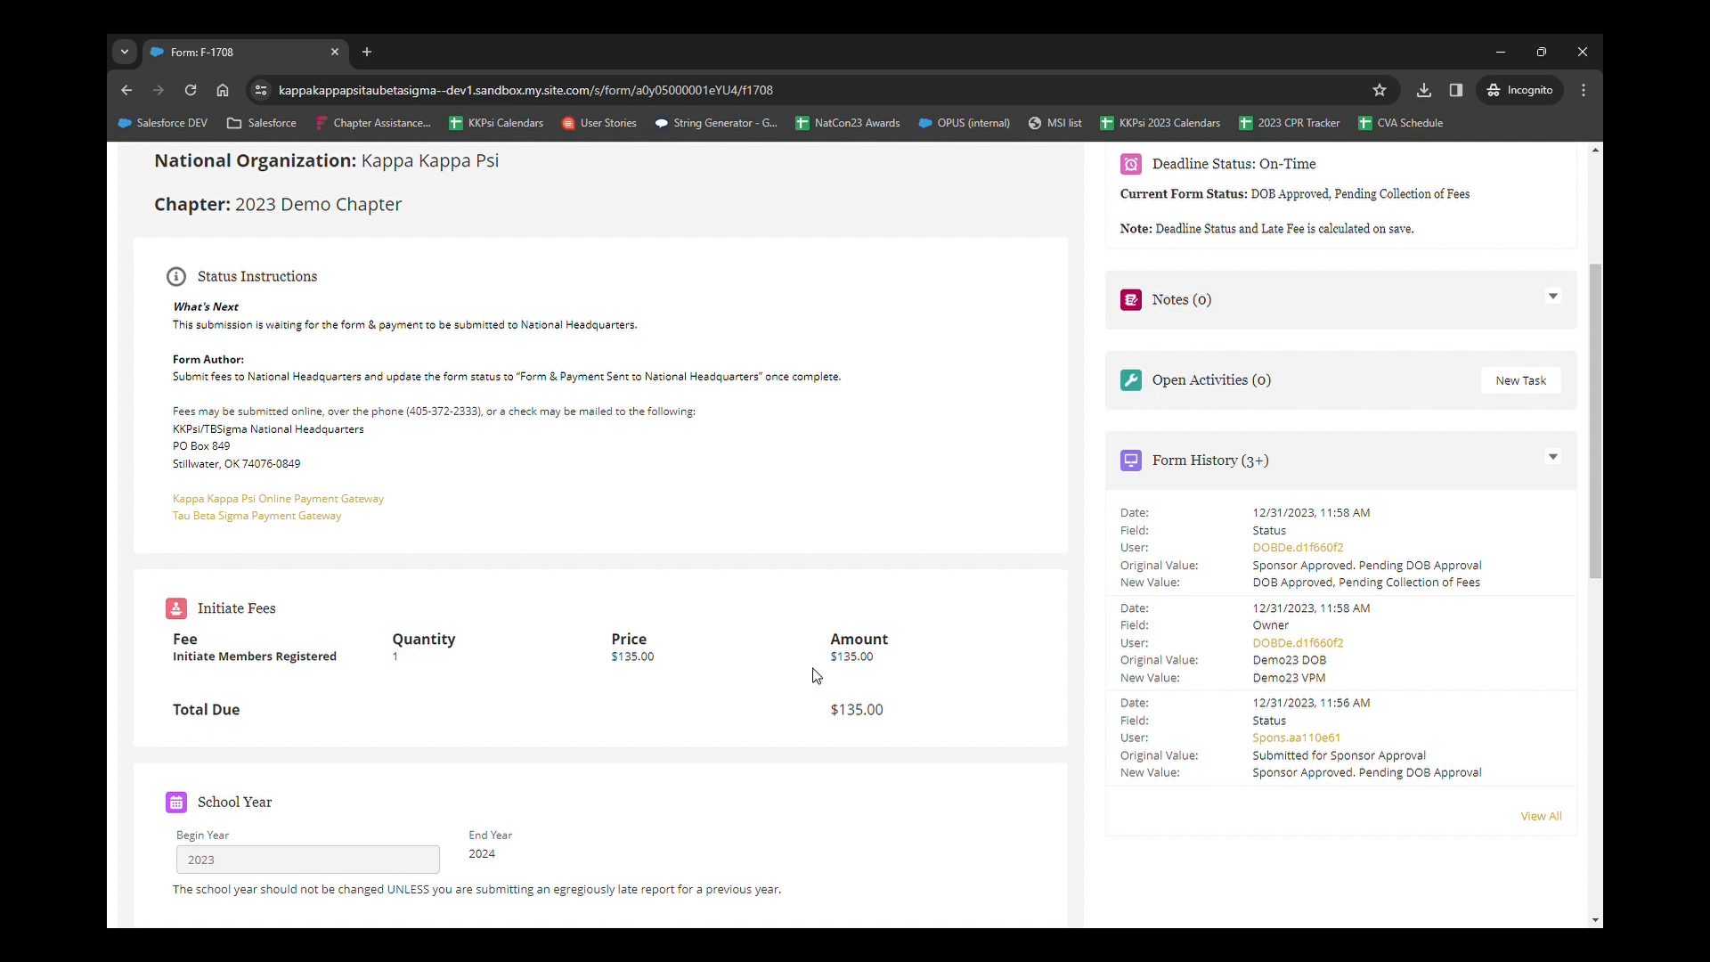
{"action": "scroll", "coordinate": [555, 631], "scroll_direction": "down", "scroll_amount": 3}
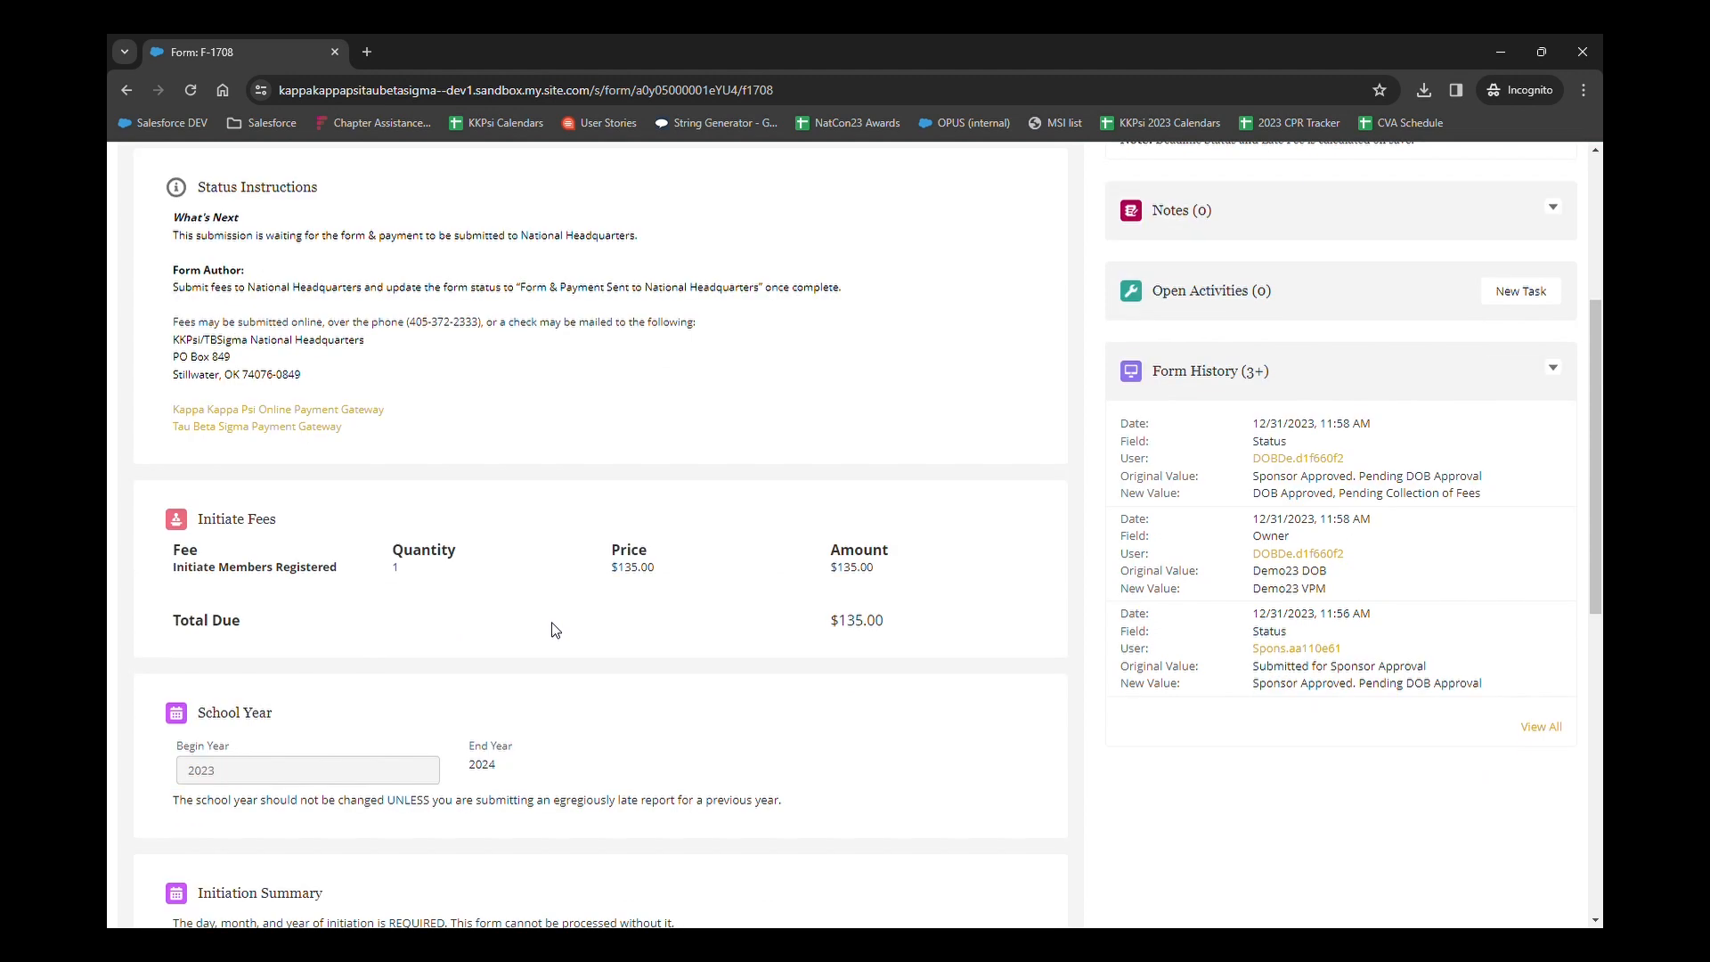
{"action": "scroll", "coordinate": [559, 631], "scroll_direction": "down", "scroll_amount": 2}
{"action": "scroll", "coordinate": [559, 631], "scroll_direction": "down", "scroll_amount": 2}
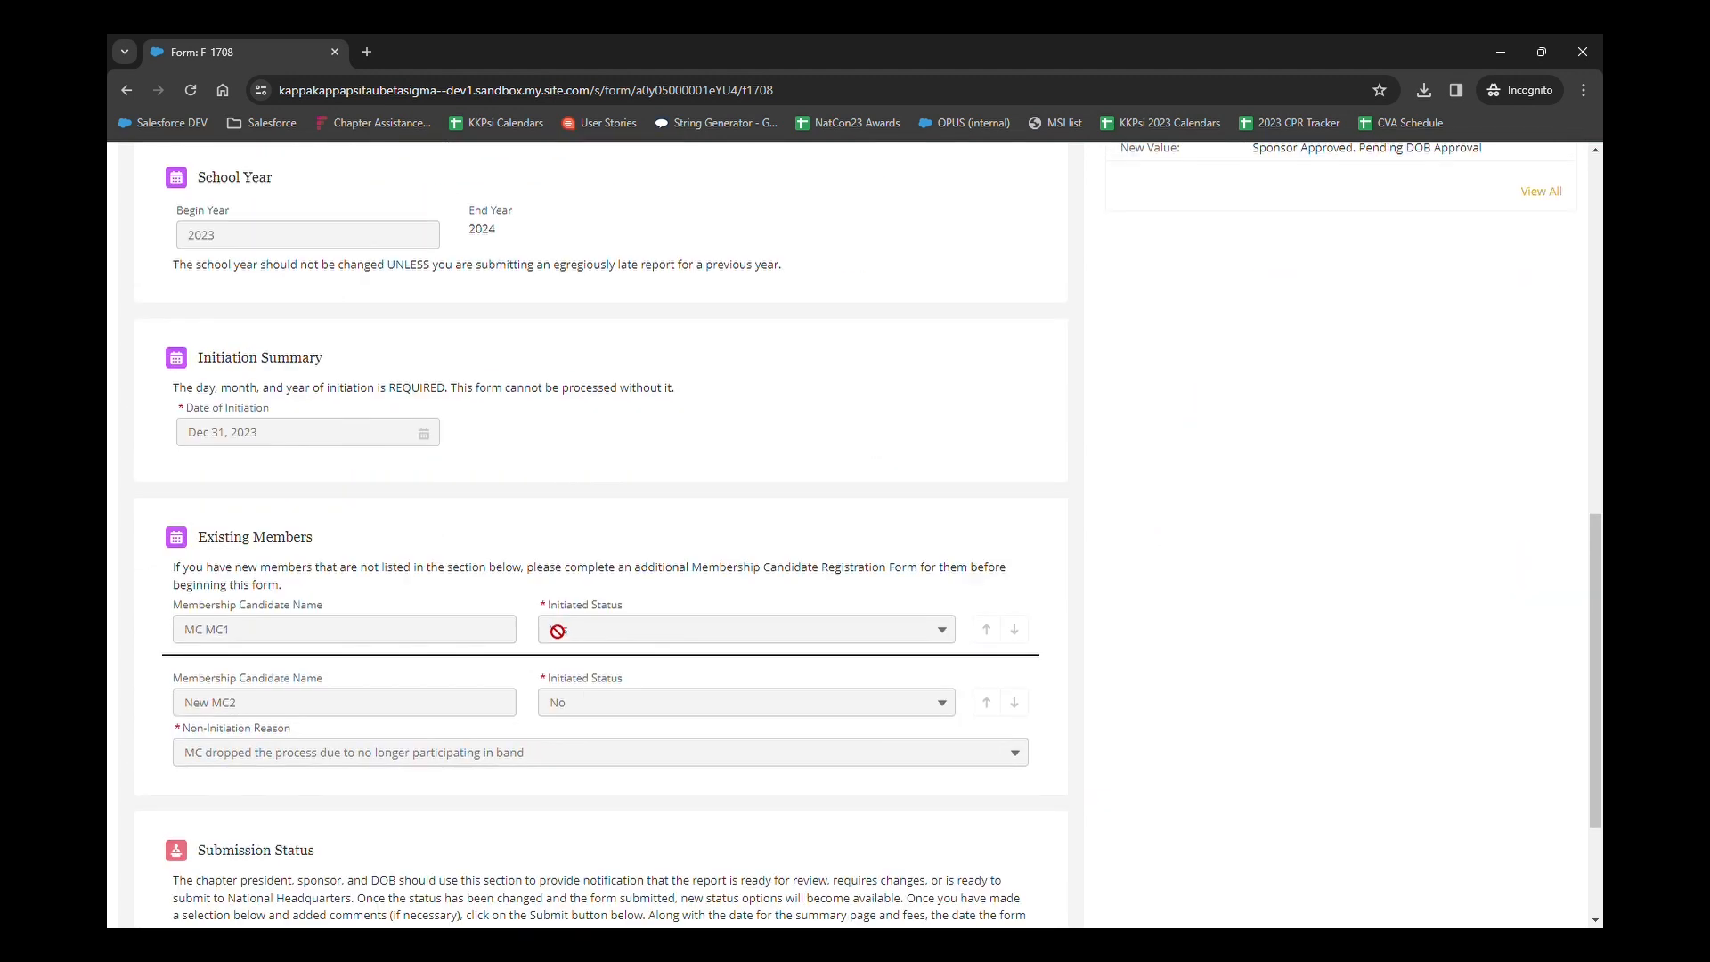
{"action": "scroll", "coordinate": [558, 630], "scroll_direction": "up", "scroll_amount": 4}
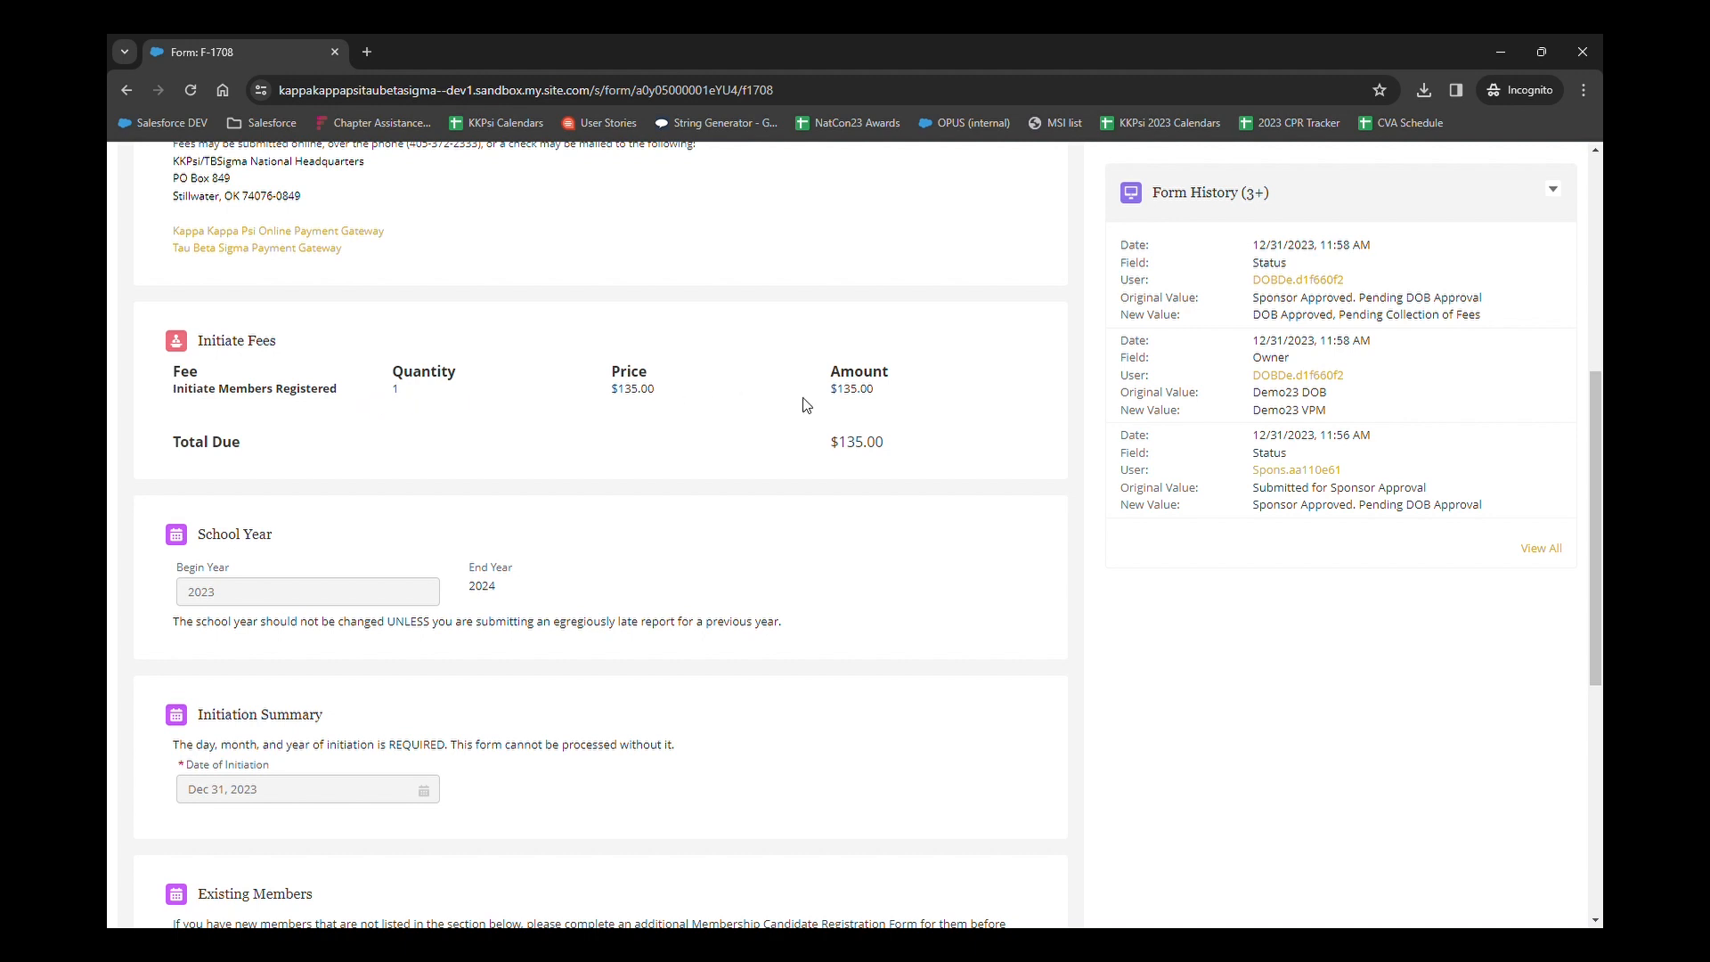
{"action": "scroll", "coordinate": [821, 426], "scroll_direction": "up", "scroll_amount": 1}
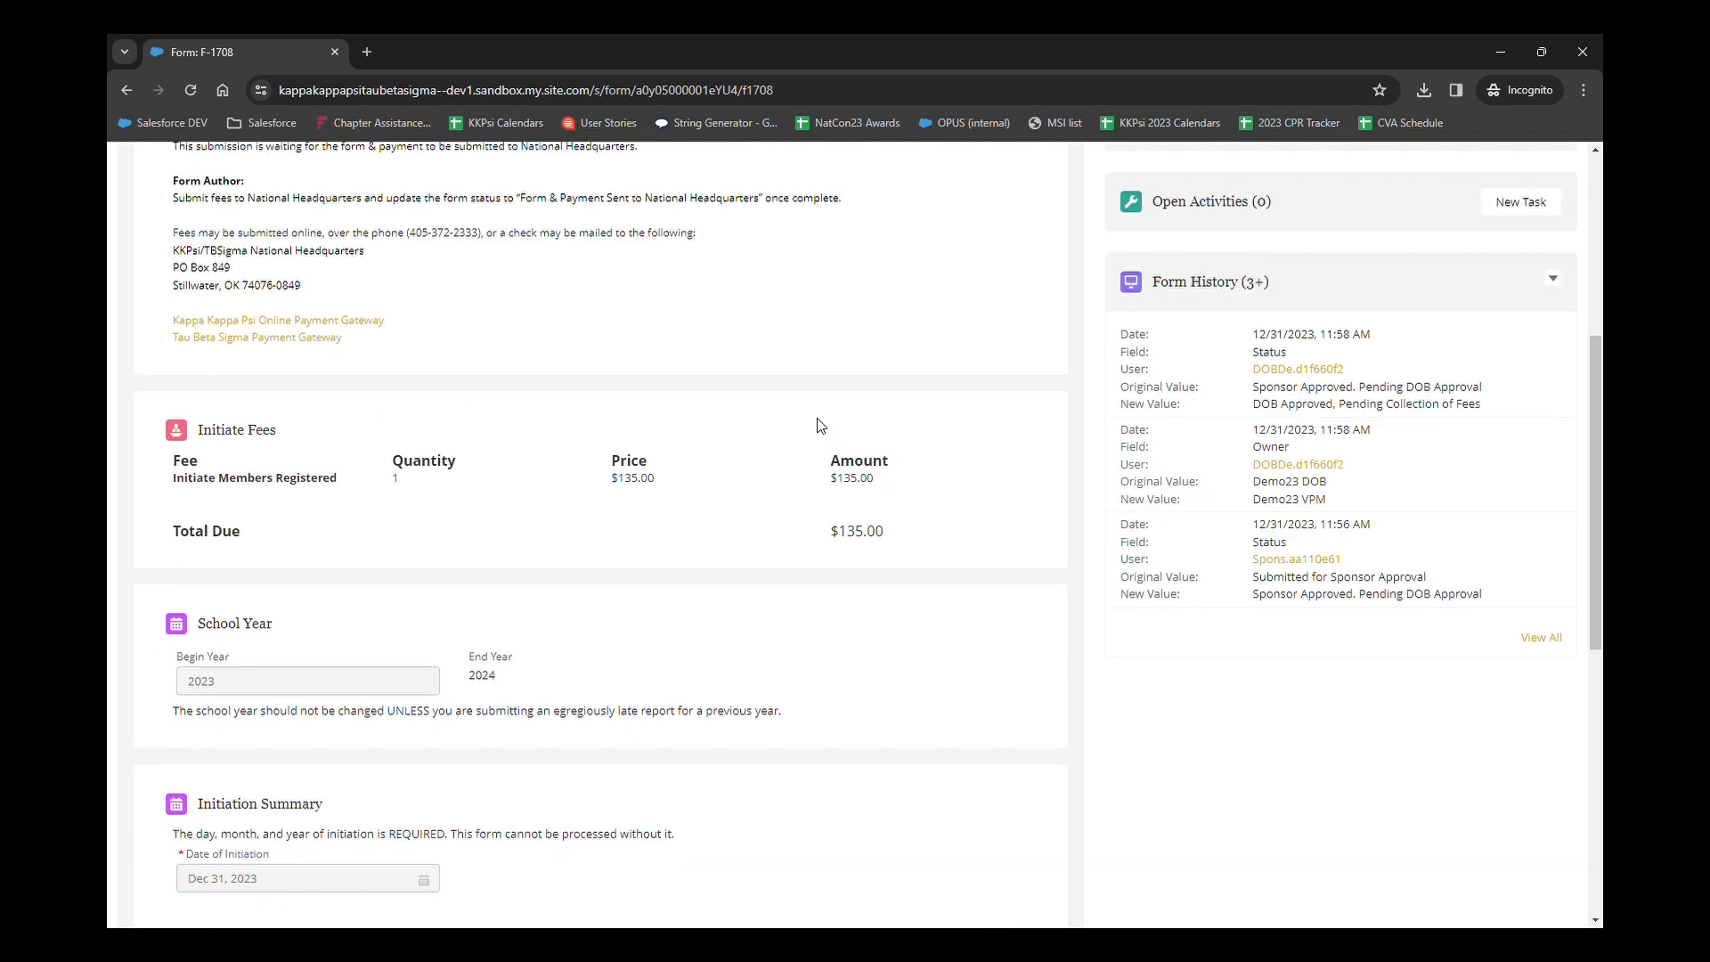
{"action": "scroll", "coordinate": [821, 426], "scroll_direction": "up", "scroll_amount": 4}
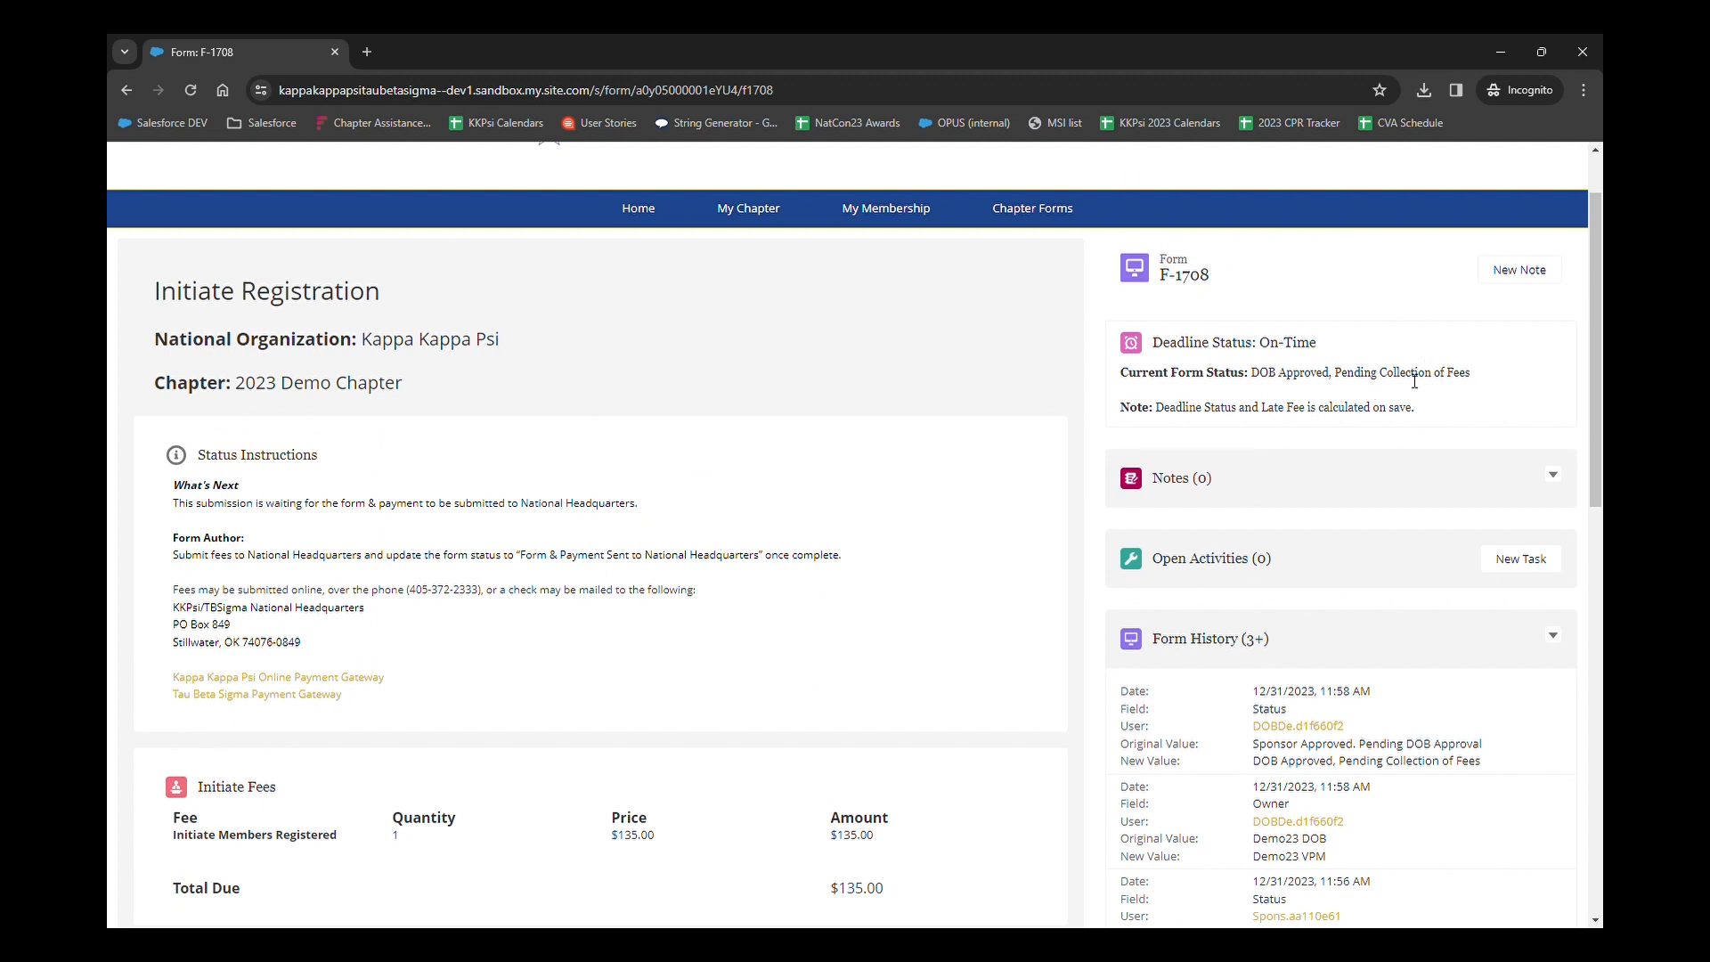
{"action": "scroll", "coordinate": [674, 745], "scroll_direction": "down", "scroll_amount": 2}
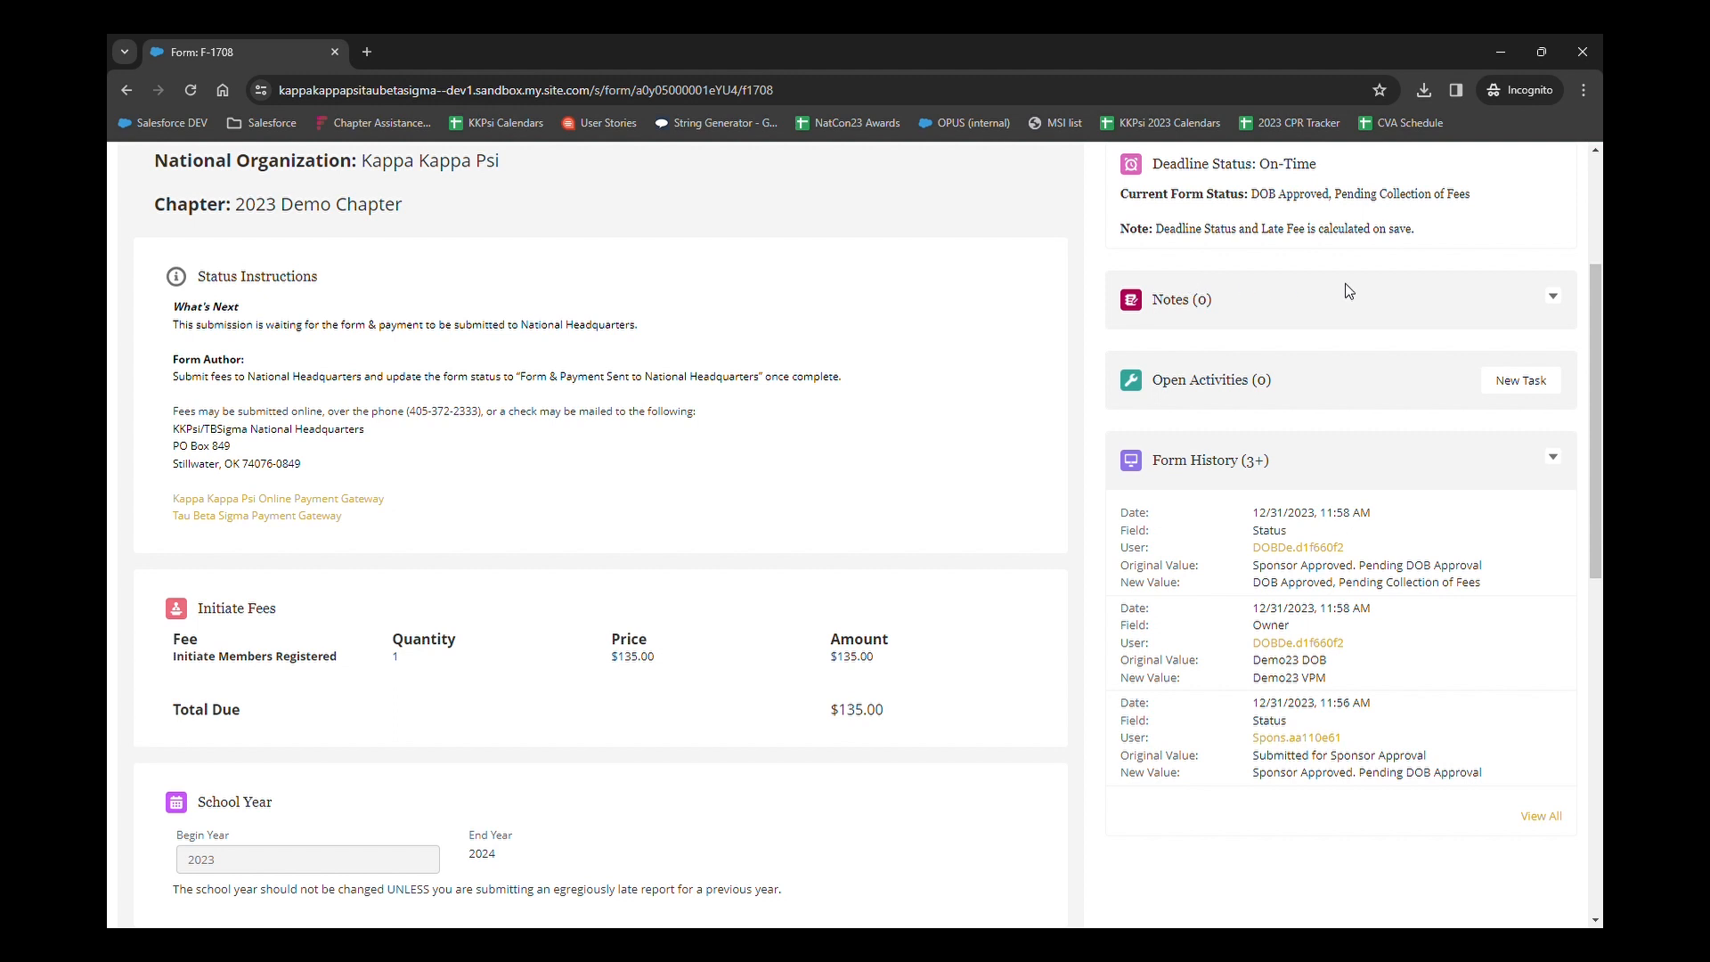
{"action": "left_click", "coordinate": [1554, 299]}
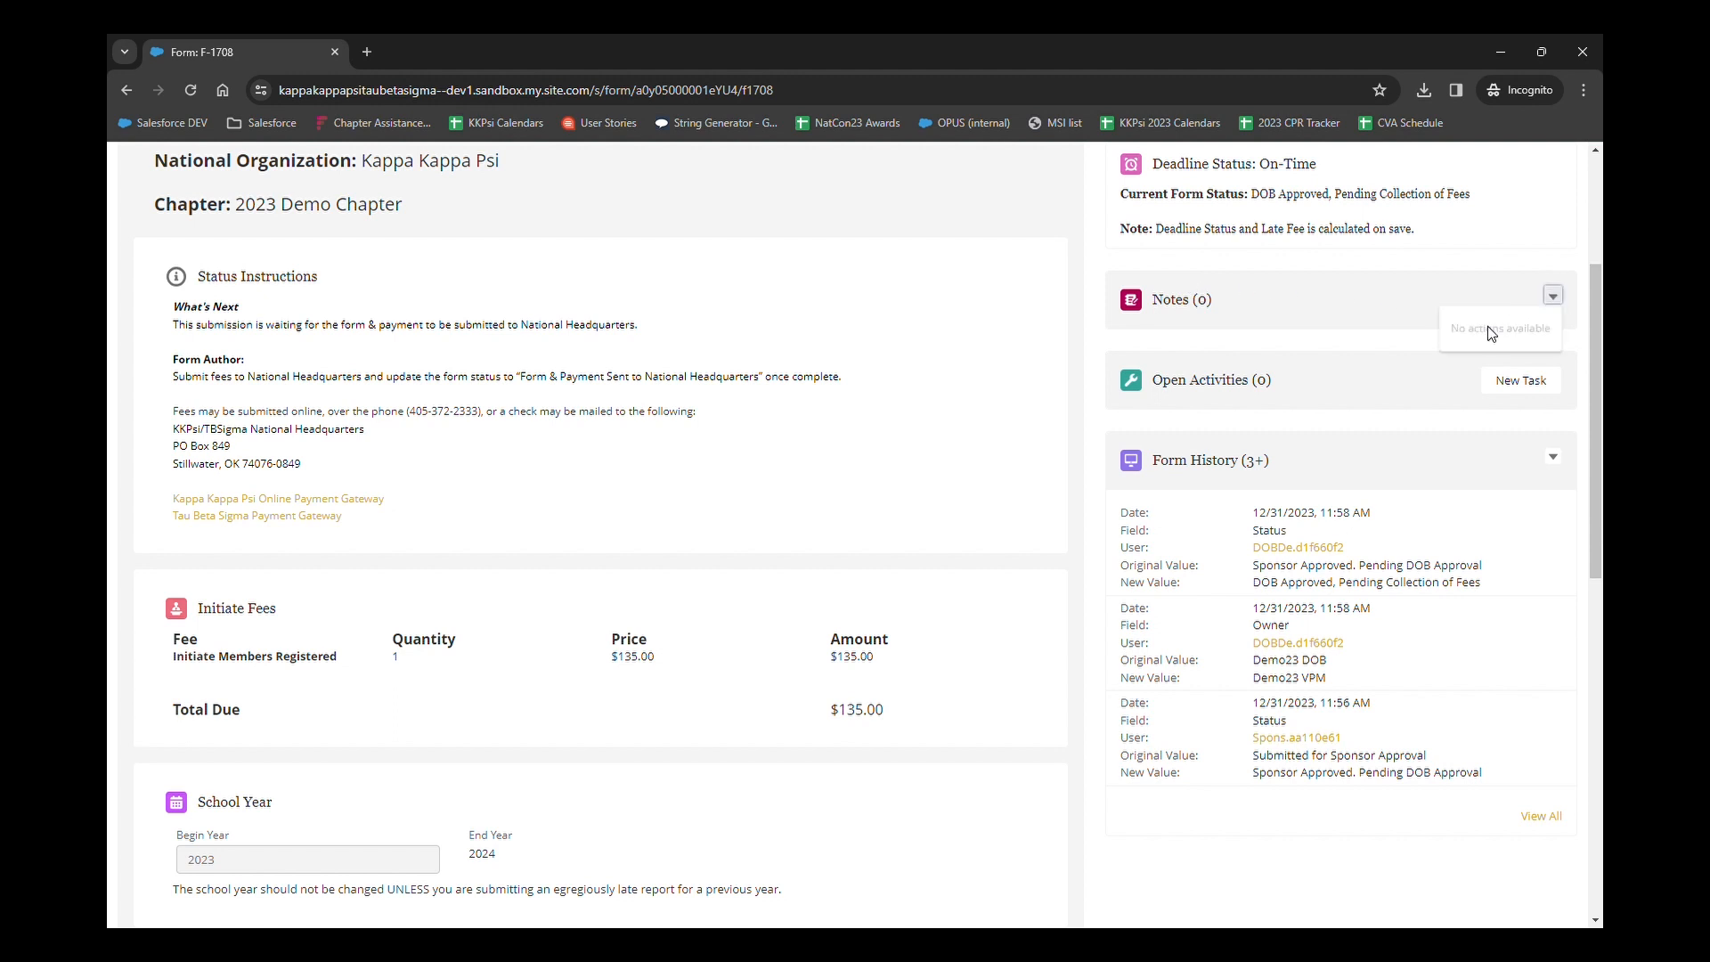
{"action": "left_click", "coordinate": [1392, 322]}
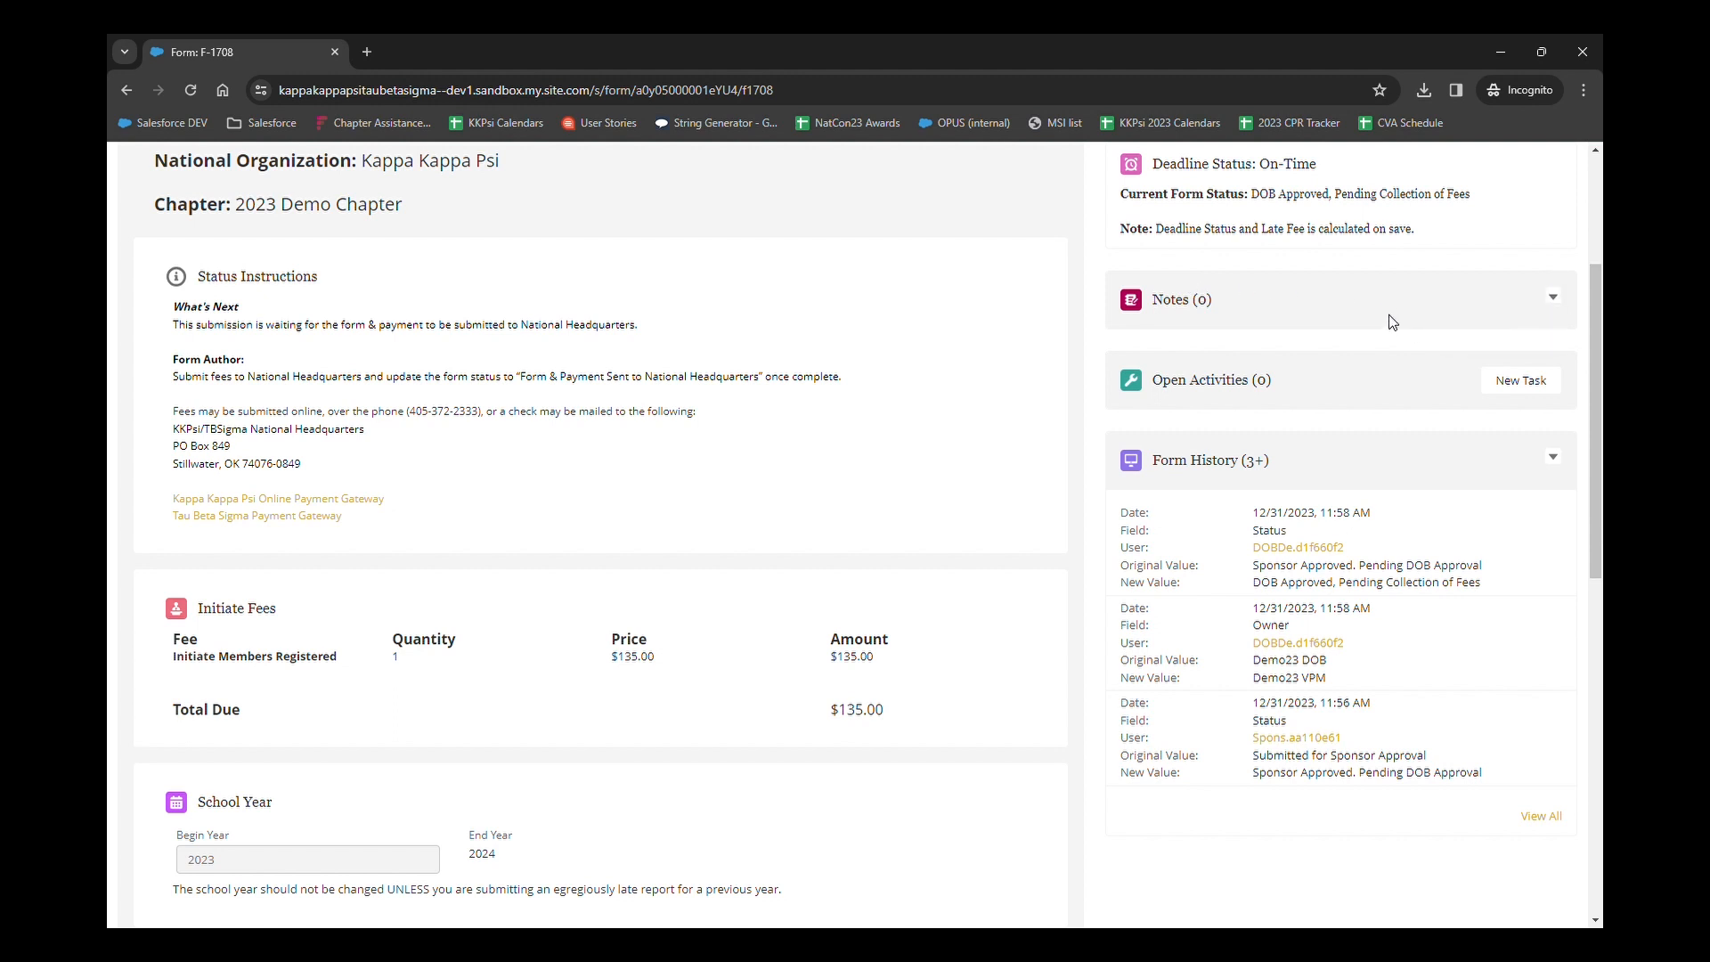
{"action": "scroll", "coordinate": [1386, 312], "scroll_direction": "up", "scroll_amount": 2}
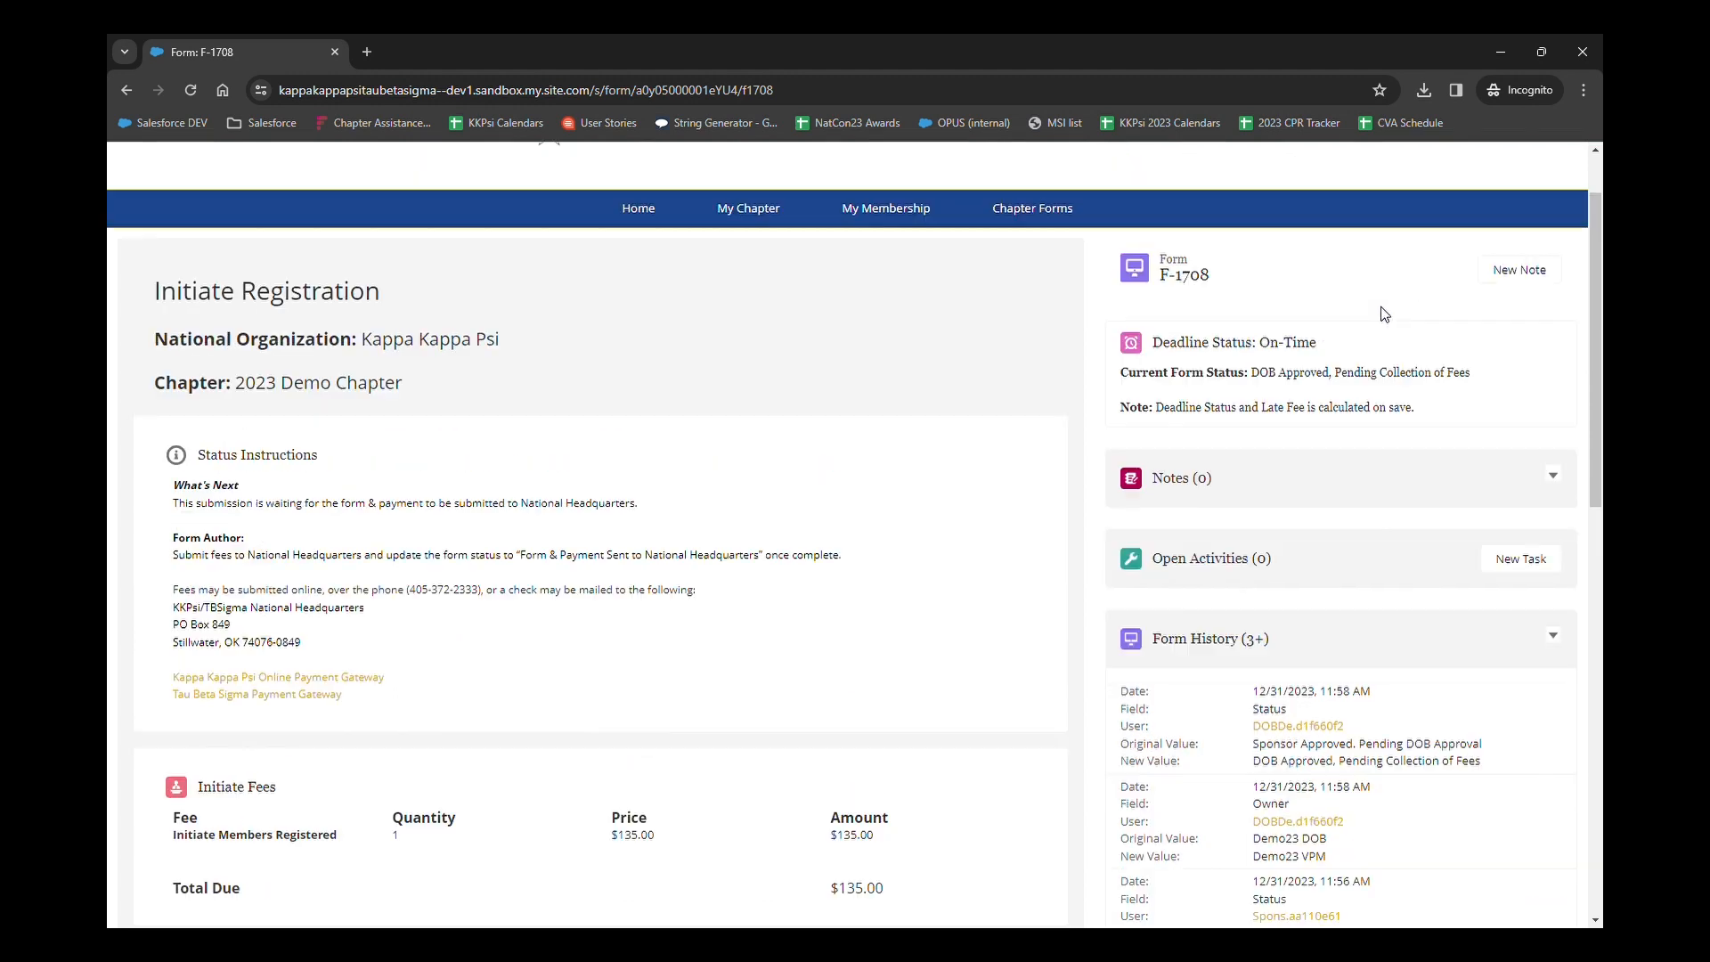
- Add a note titled "payment submitted" to the form with the text "Mailed a check for $150 on 12/31/2023"
{"action": "left_click", "coordinate": [1545, 273]}
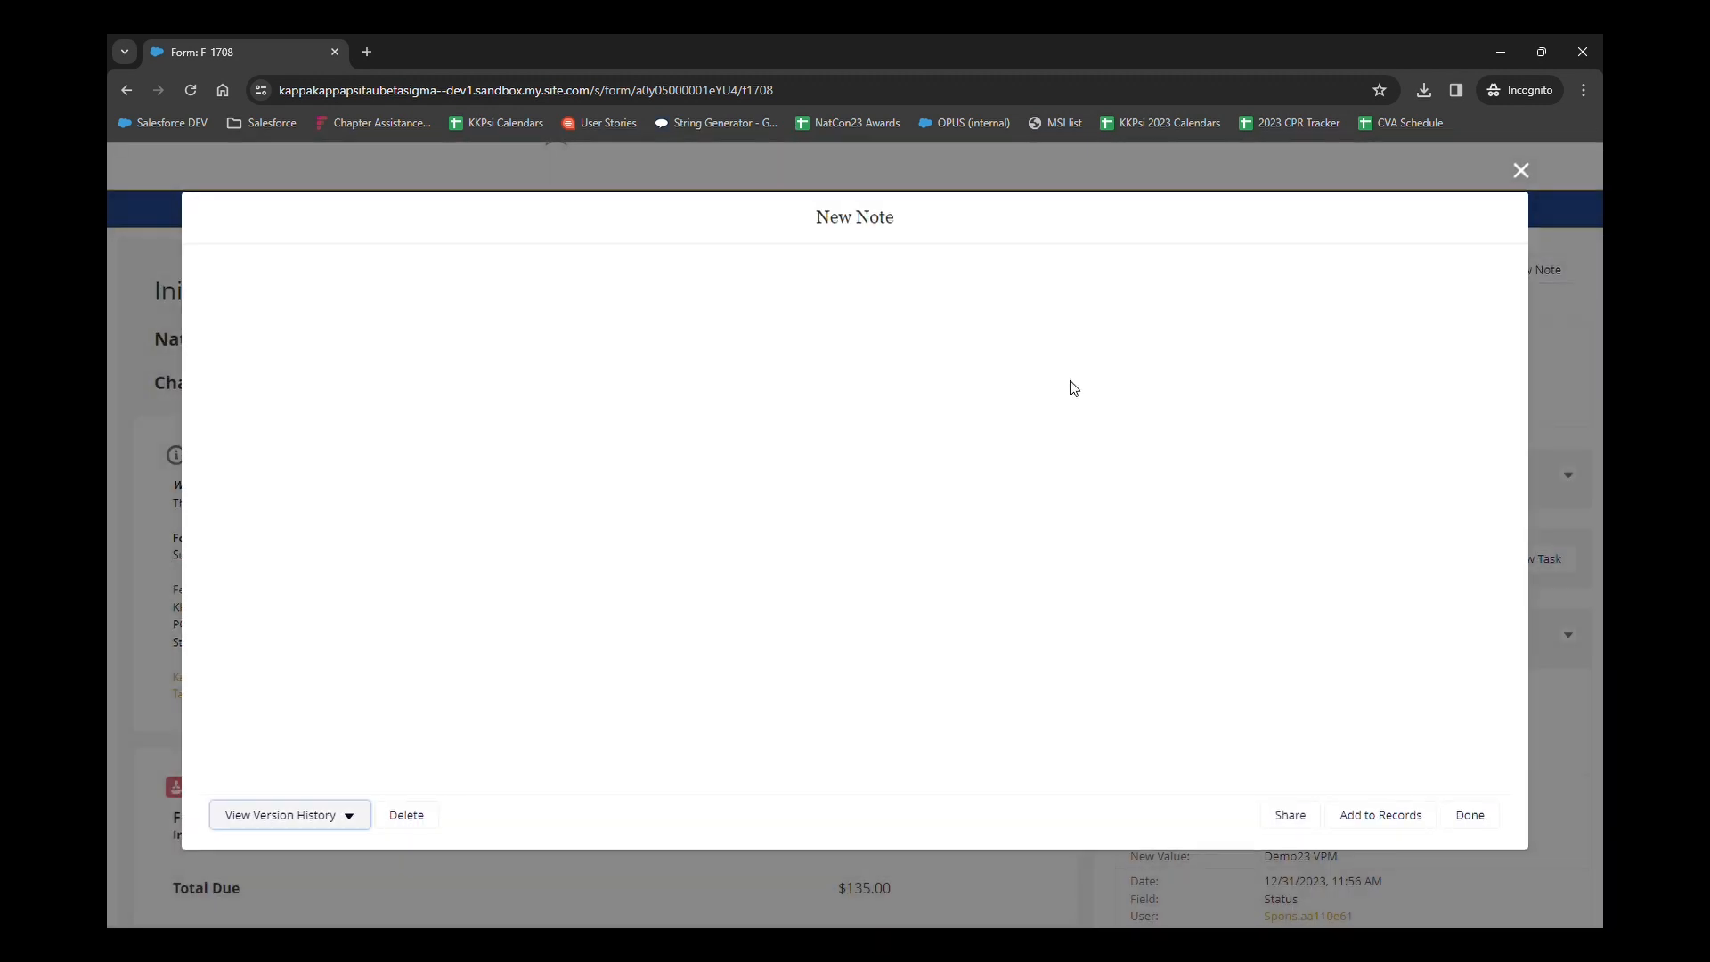
{"action": "type", "text": "paym"}
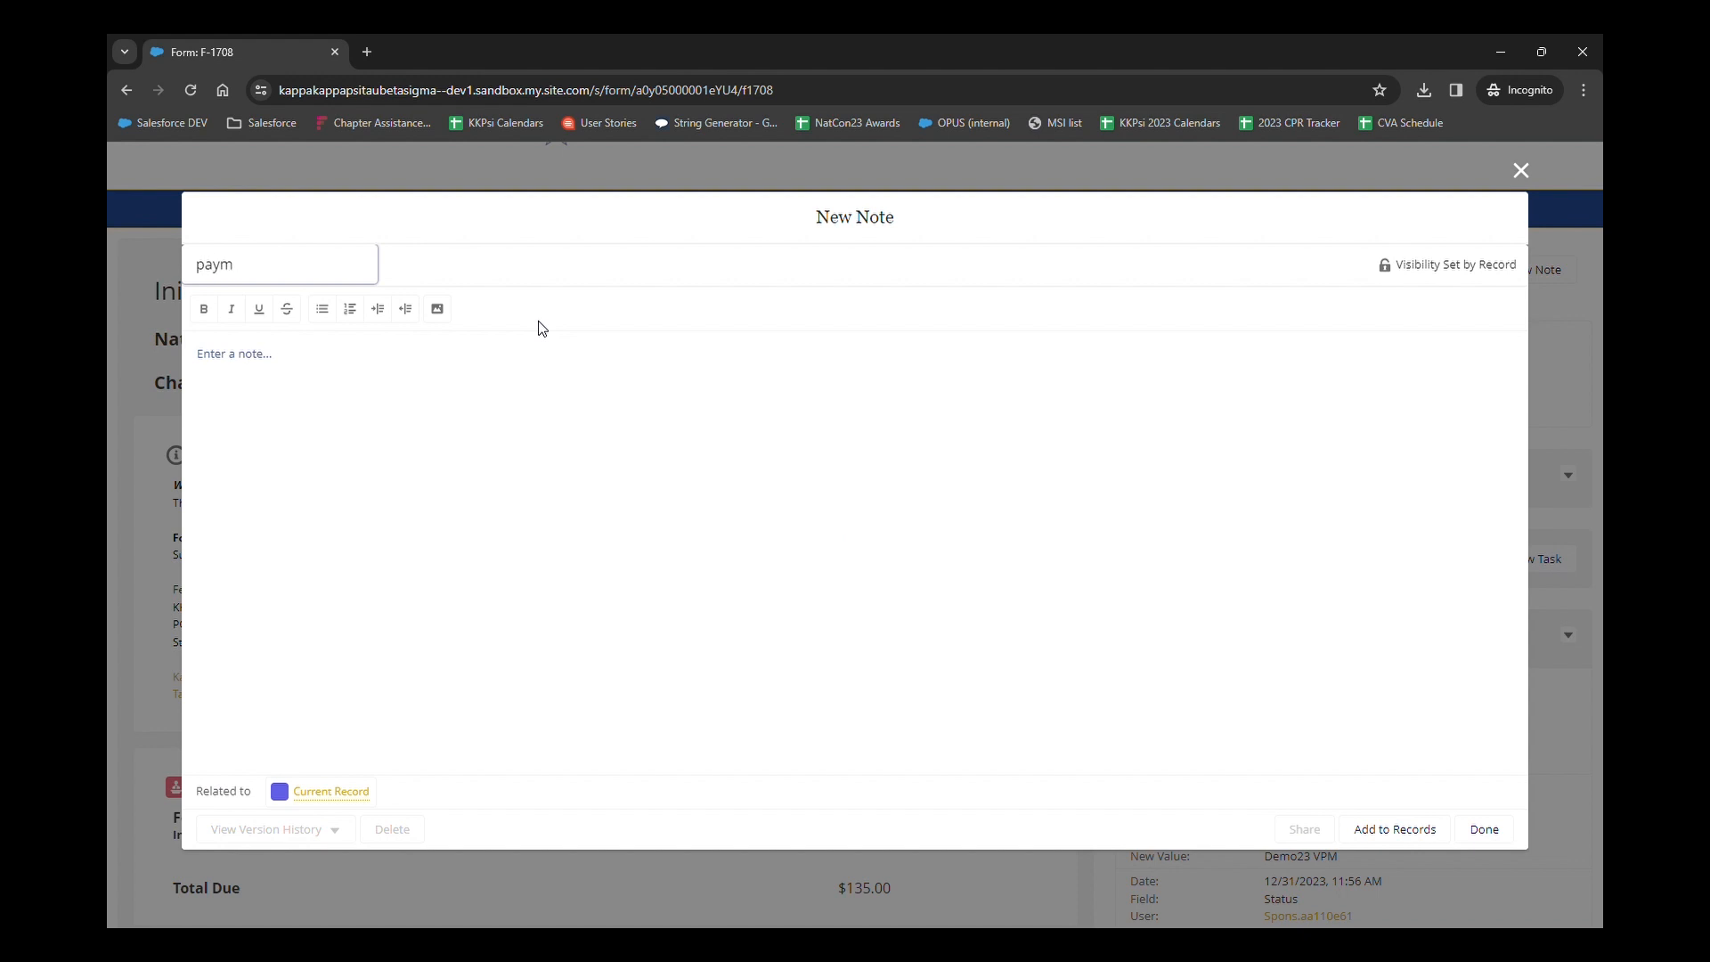
{"action": "type", "text": "ent submitted"}
{"action": "left_click", "coordinate": [482, 465]}
{"action": "type", "text": "Mailed a check"}
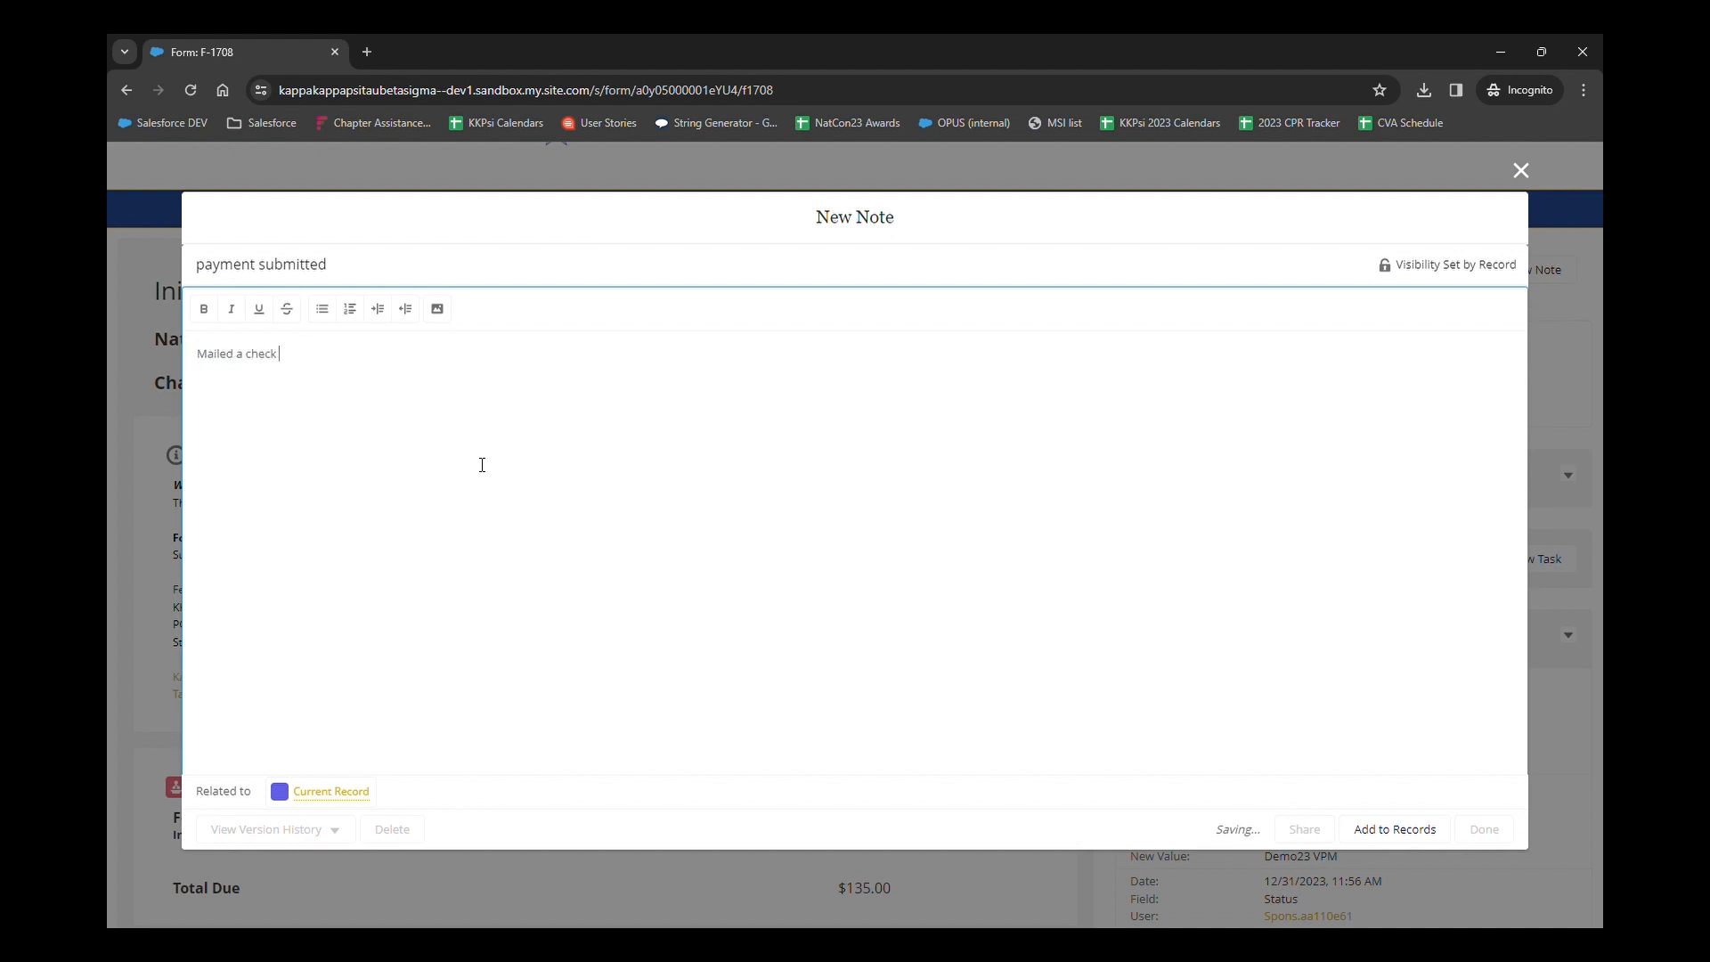
{"action": "type", "text": " for $150 on 12"}
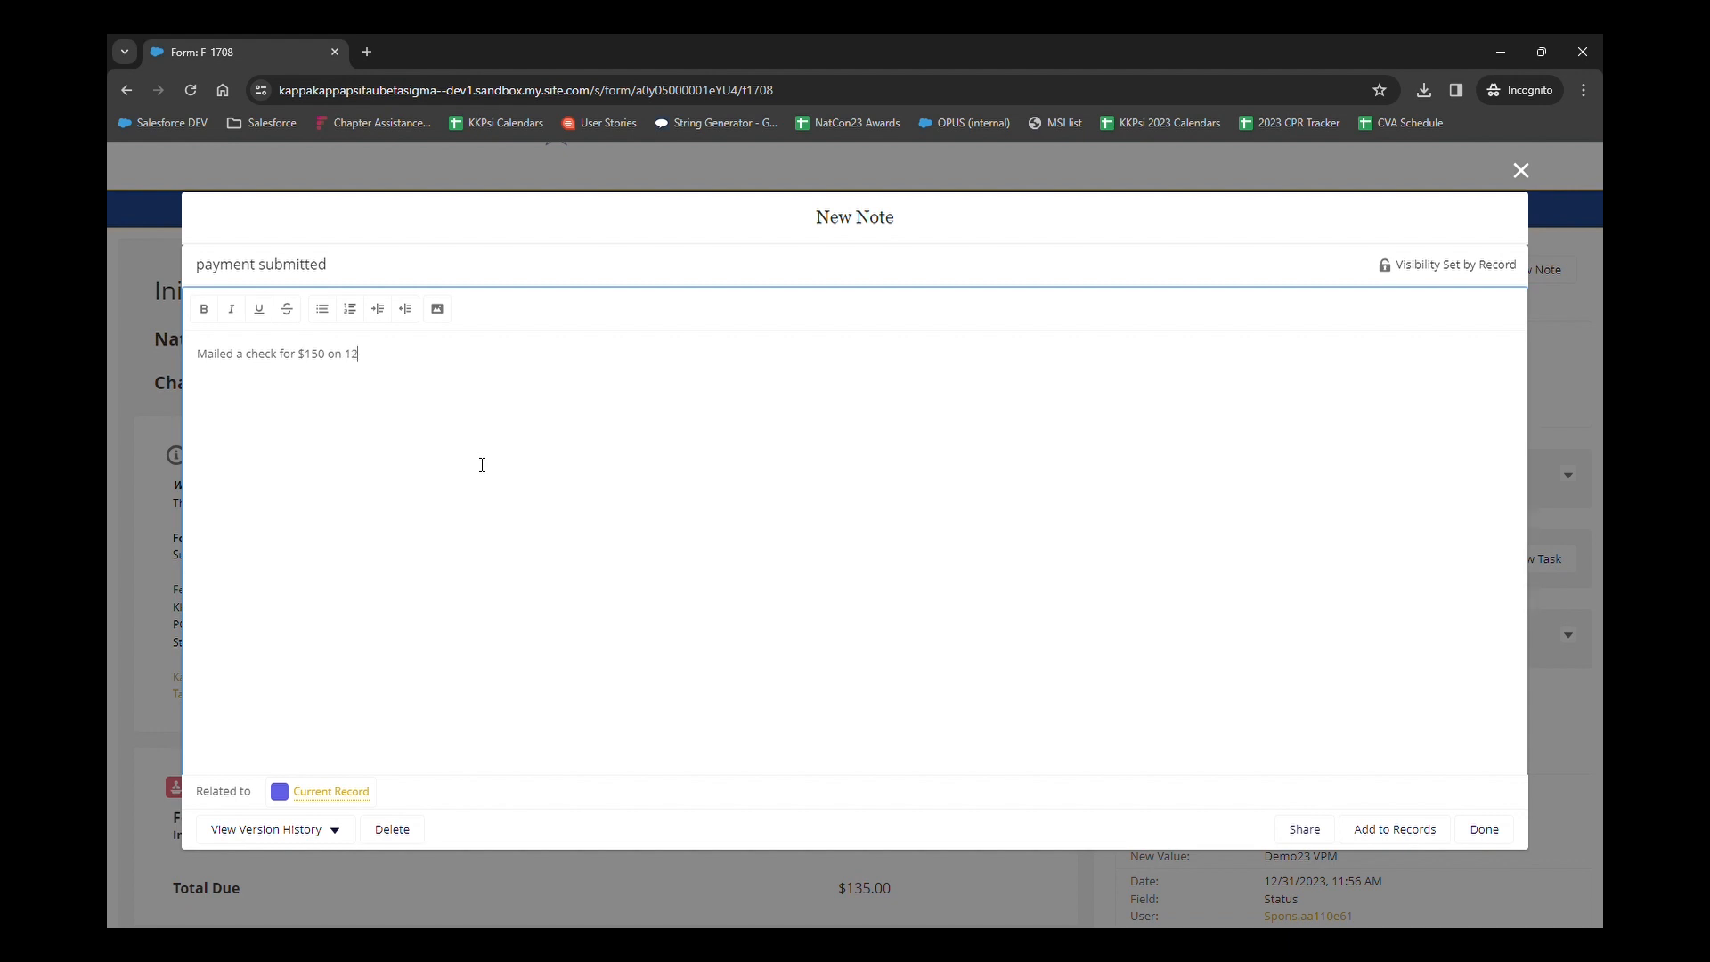
{"action": "type", "text": "/31/2023"}
{"action": "left_click", "coordinate": [1496, 829]}
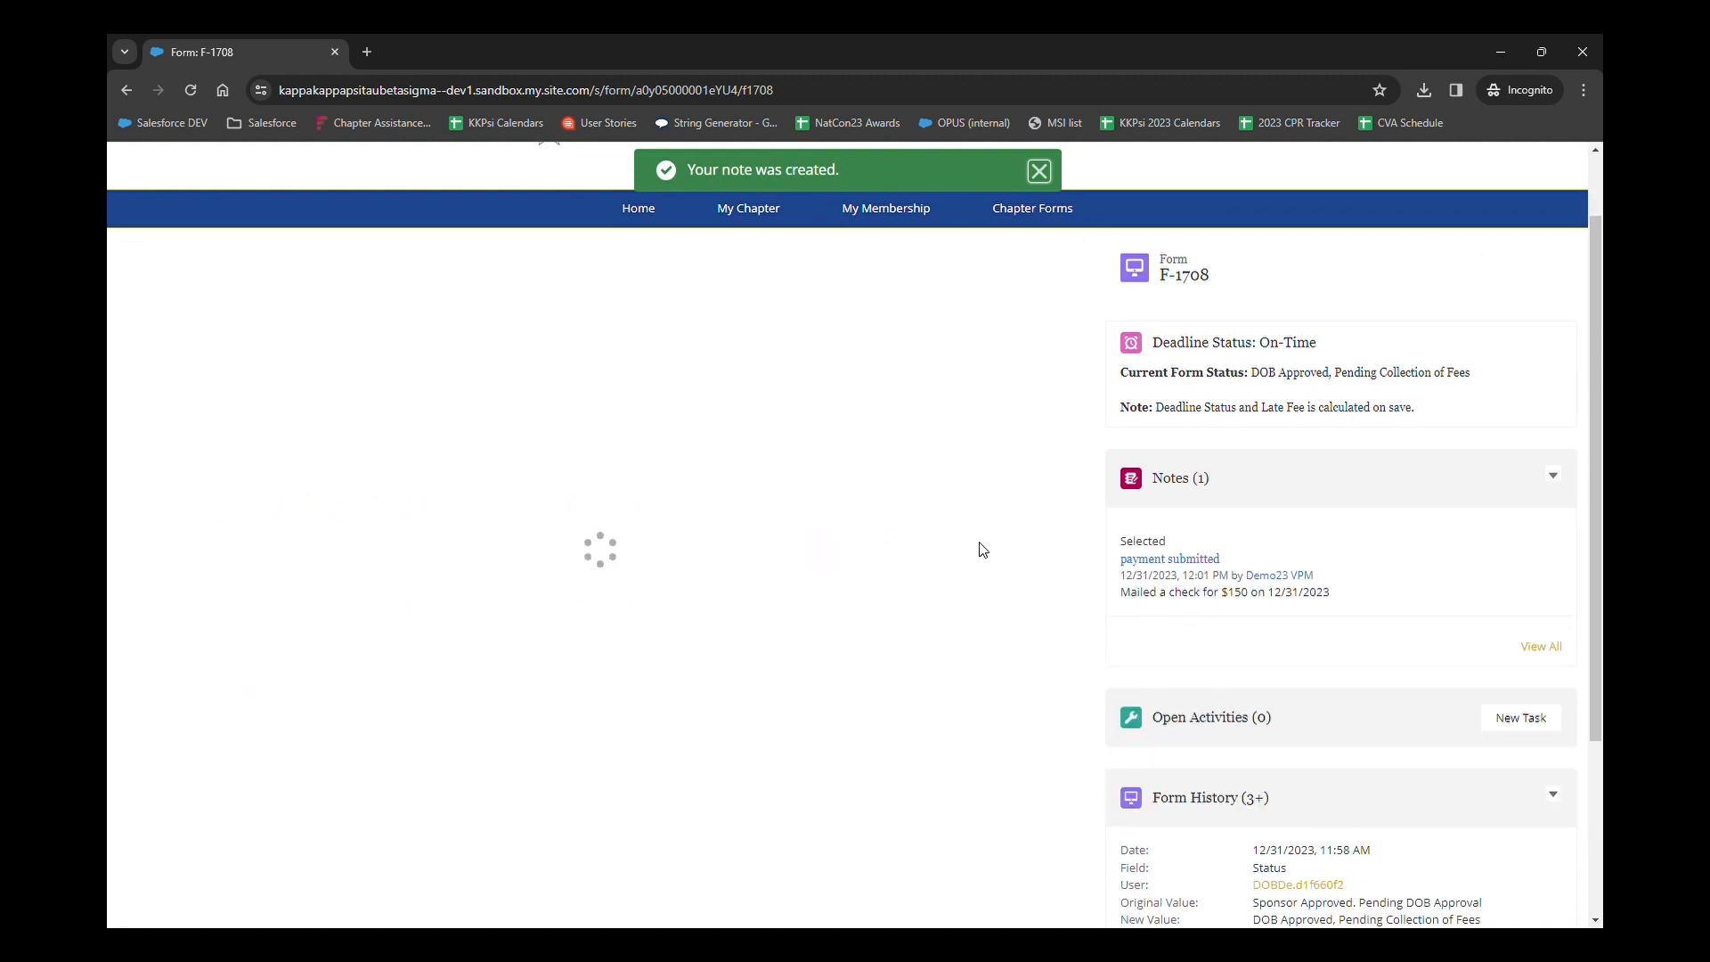
- Set the form's submission status to "Form & Payment Sent to National Headquarters" and submit the form
{"action": "scroll", "coordinate": [927, 570], "scroll_direction": "down", "scroll_amount": 9}
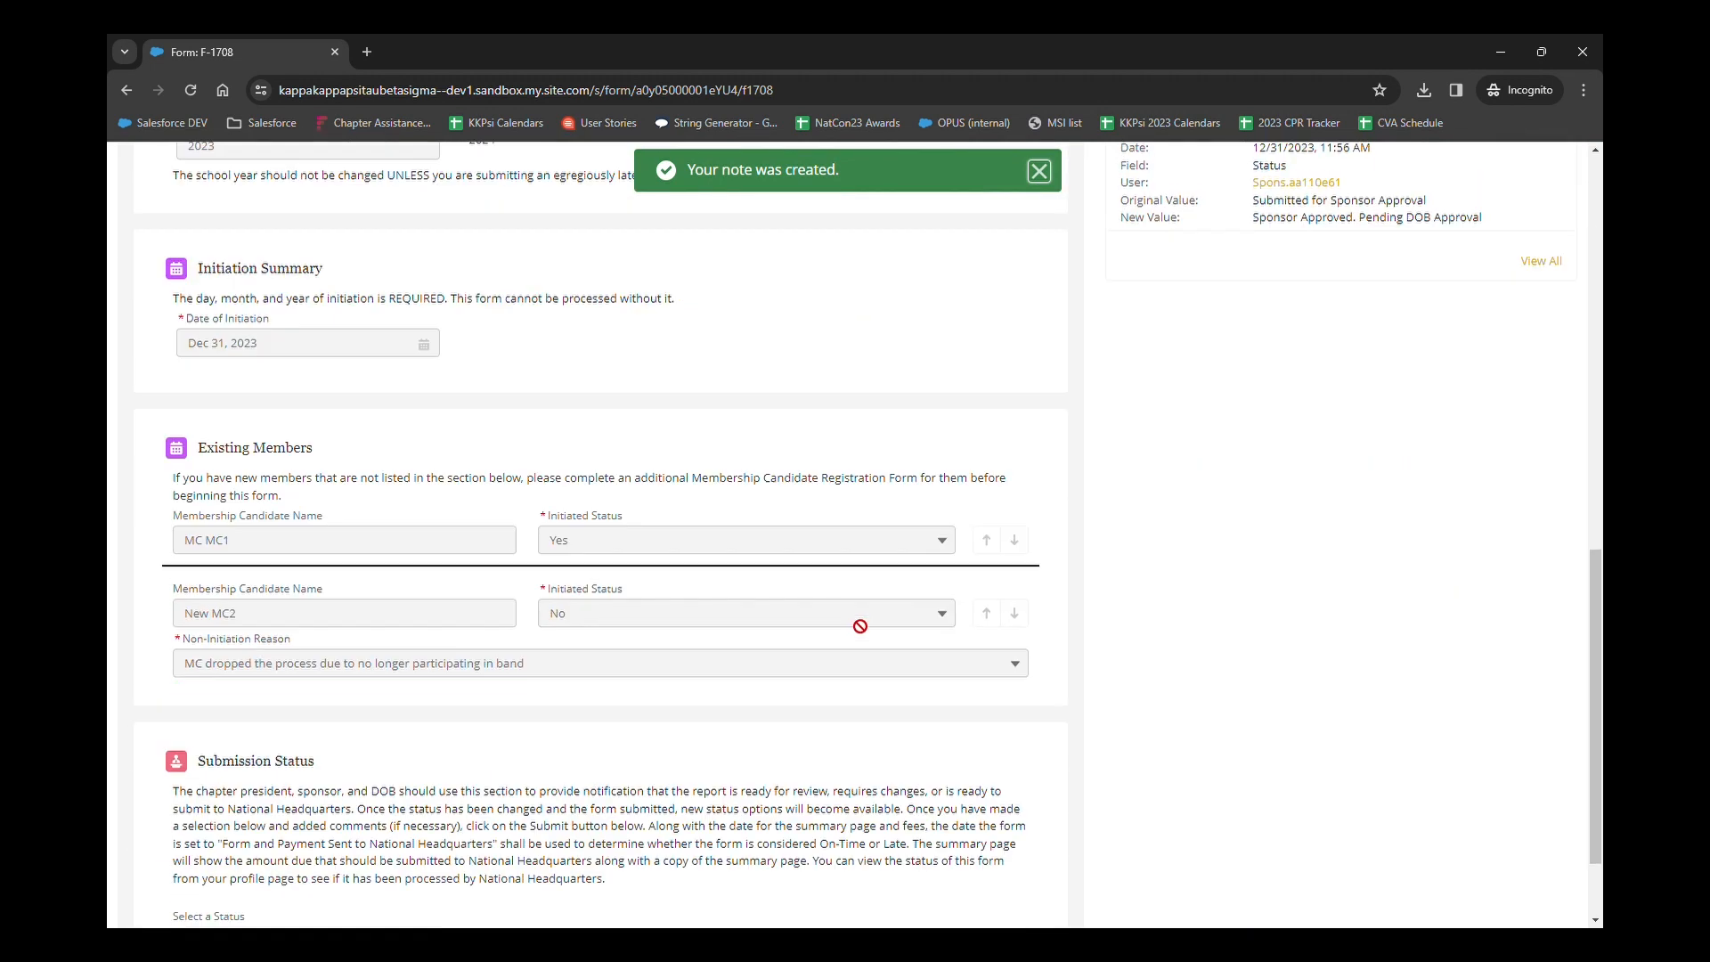
{"action": "scroll", "coordinate": [859, 626], "scroll_direction": "down", "scroll_amount": 2}
{"action": "double_click", "coordinate": [431, 821]}
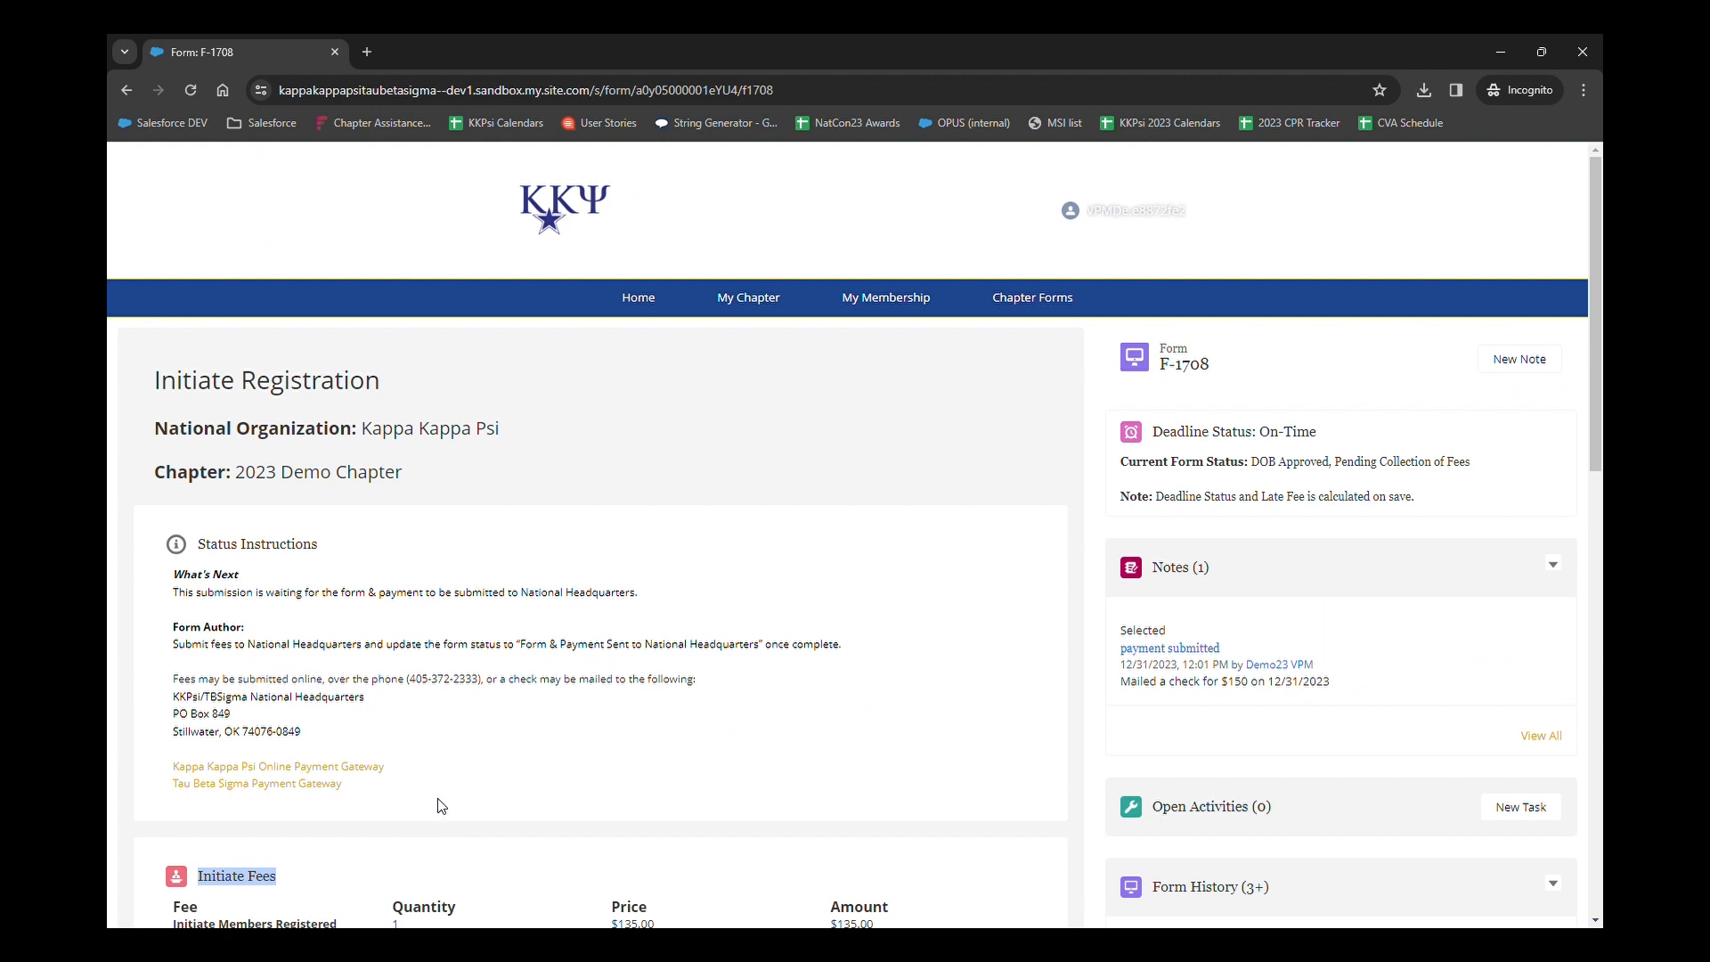
{"action": "scroll", "coordinate": [442, 806], "scroll_direction": "down", "scroll_amount": 10}
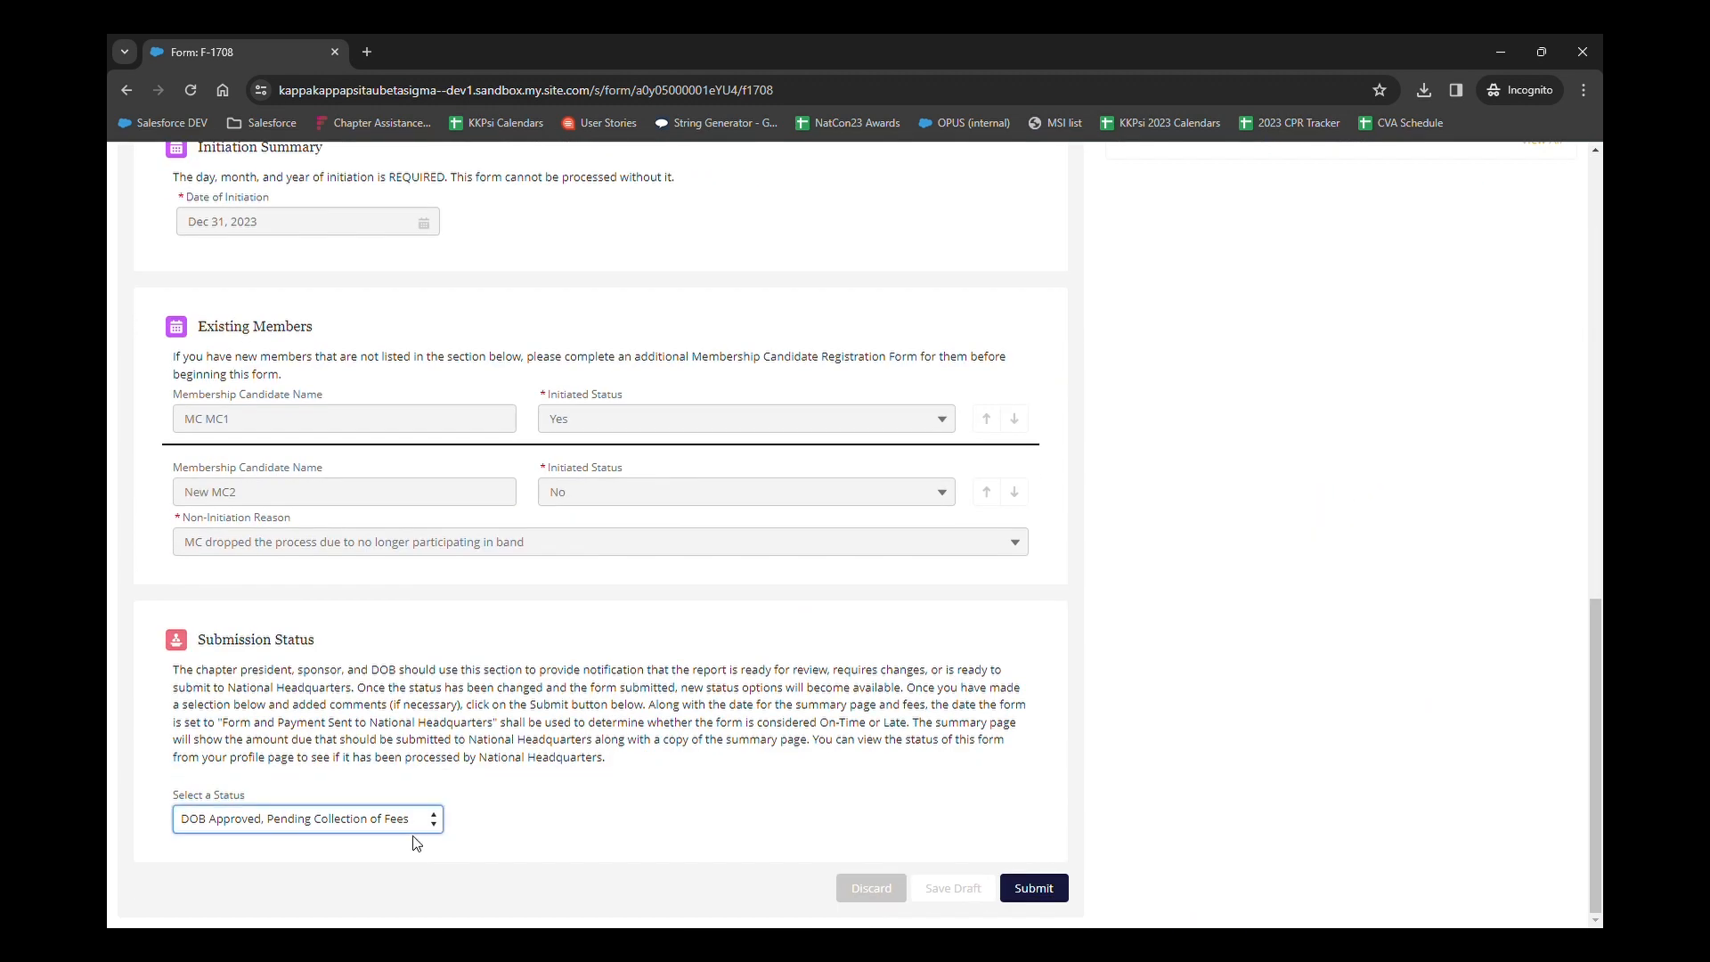
{"action": "key", "text": "Down"}
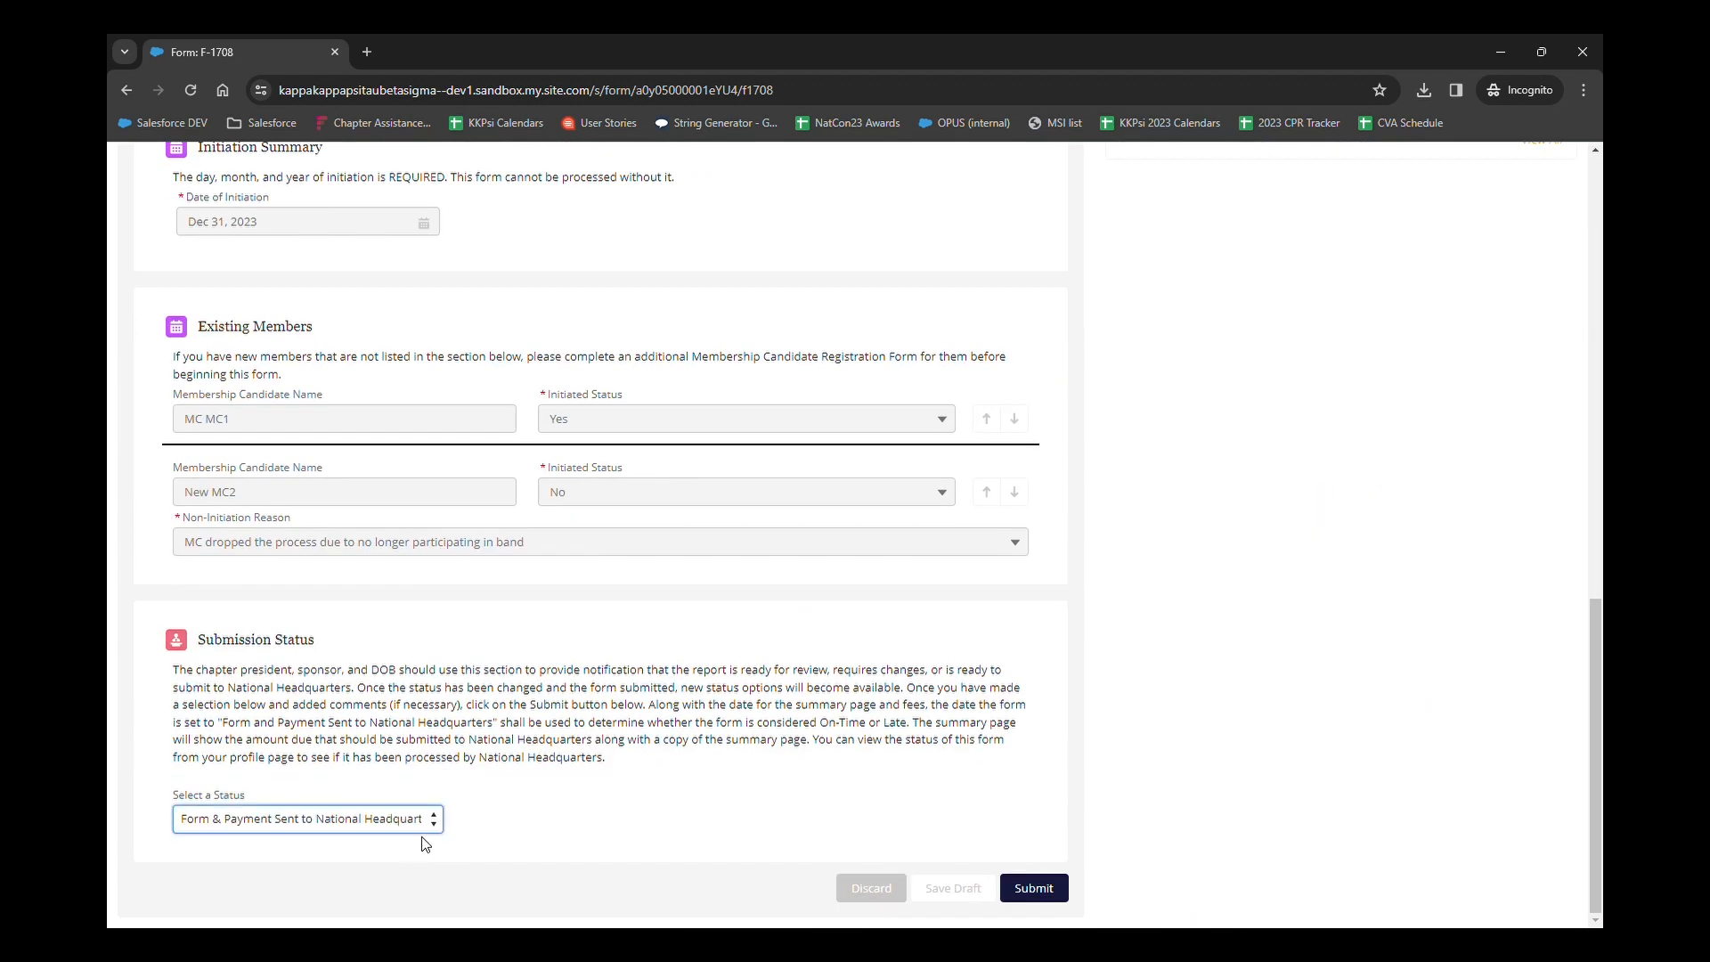
{"action": "left_click", "coordinate": [1035, 889]}
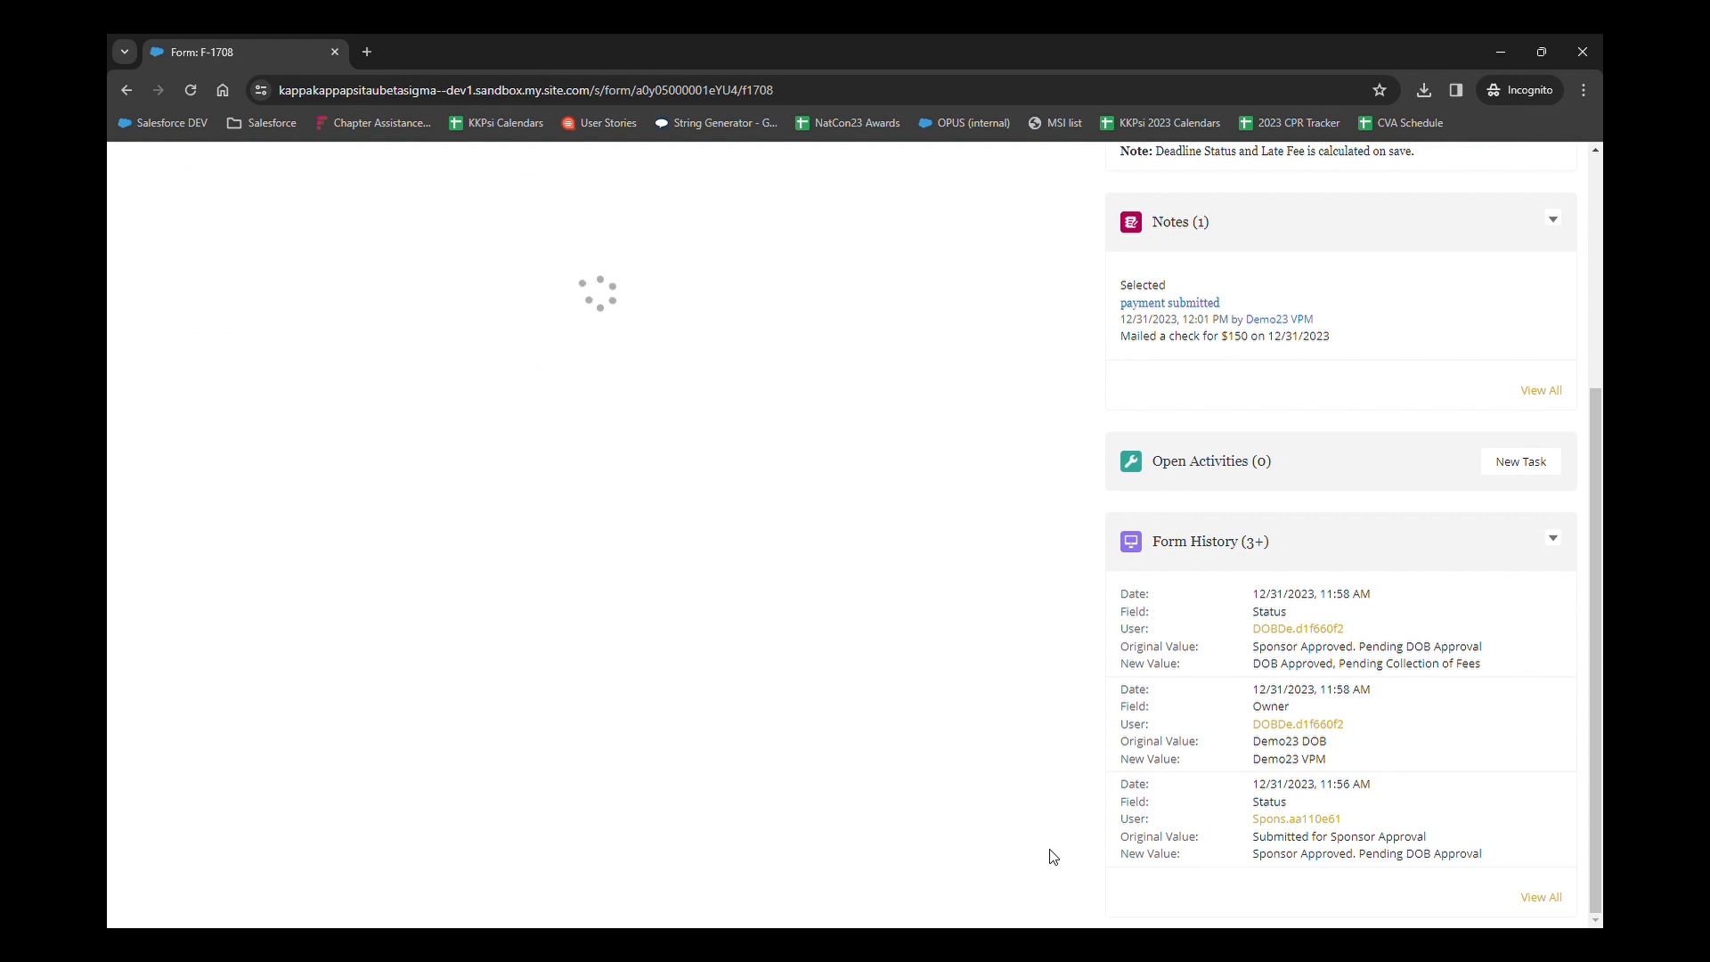